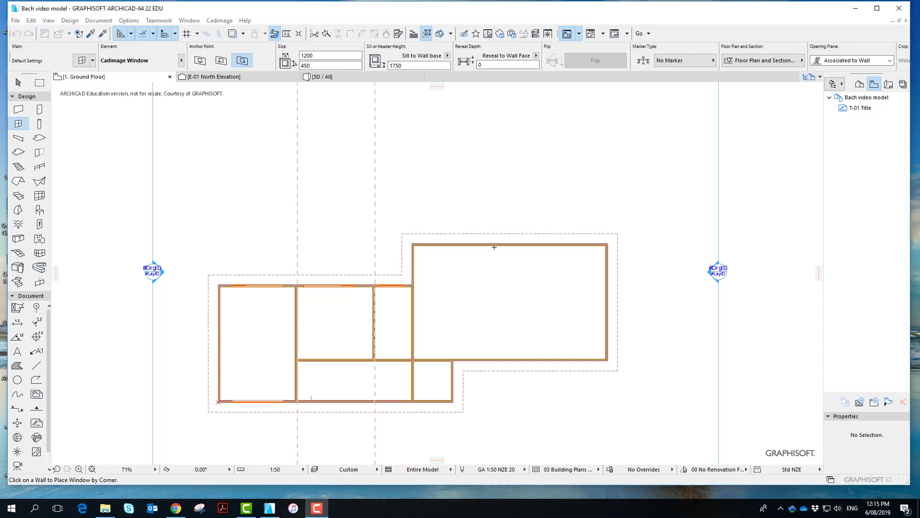
Open the Organizer beside the ground floor plan and show the Layout Book as its target tree
mouse_move(521, 336)
middle_down()
mouse_move(581, 230)
mouse_move(542, 269)
middle_up()
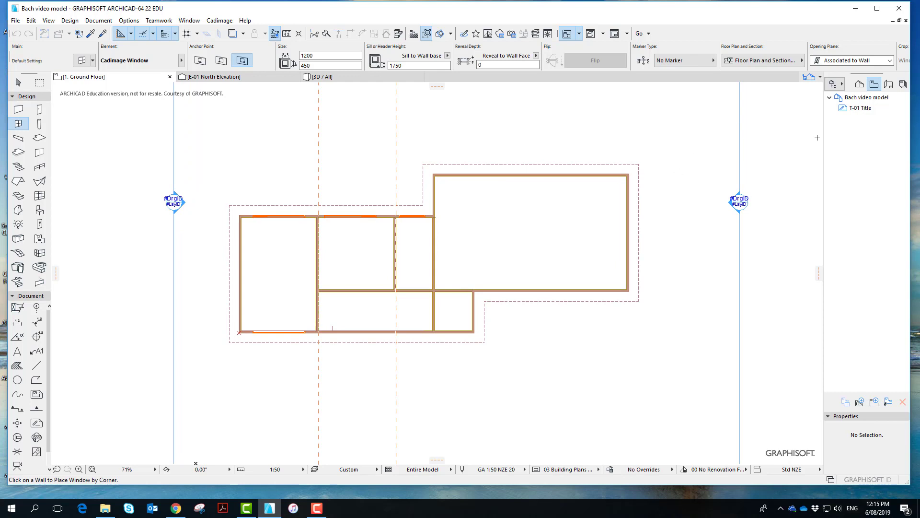
click(841, 84)
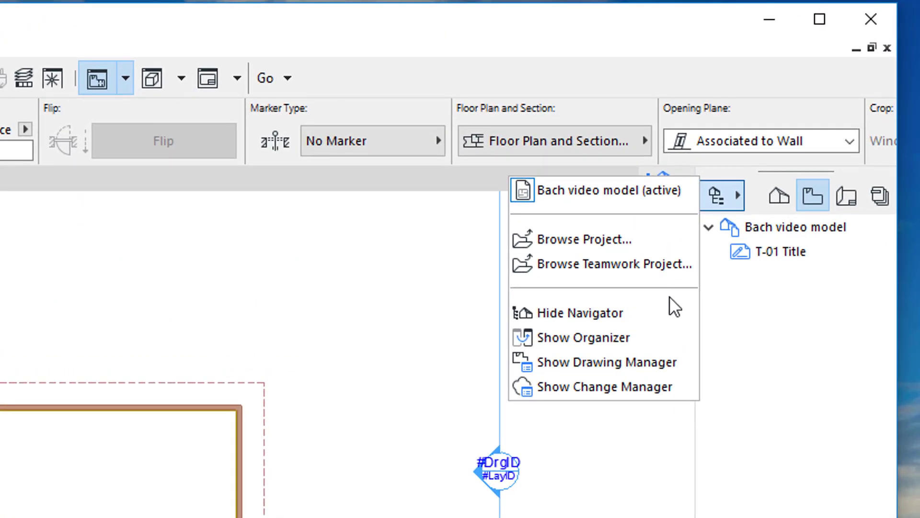
click(660, 337)
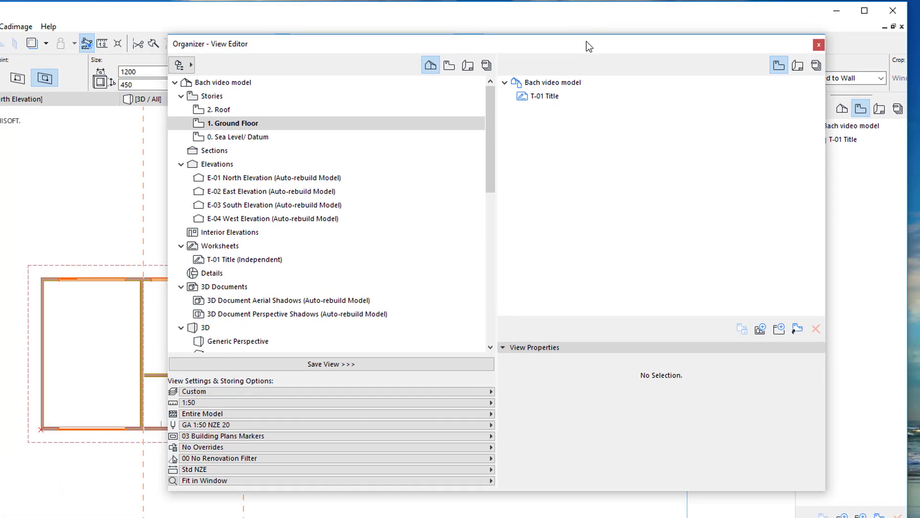
drag(590, 42, 501, 49)
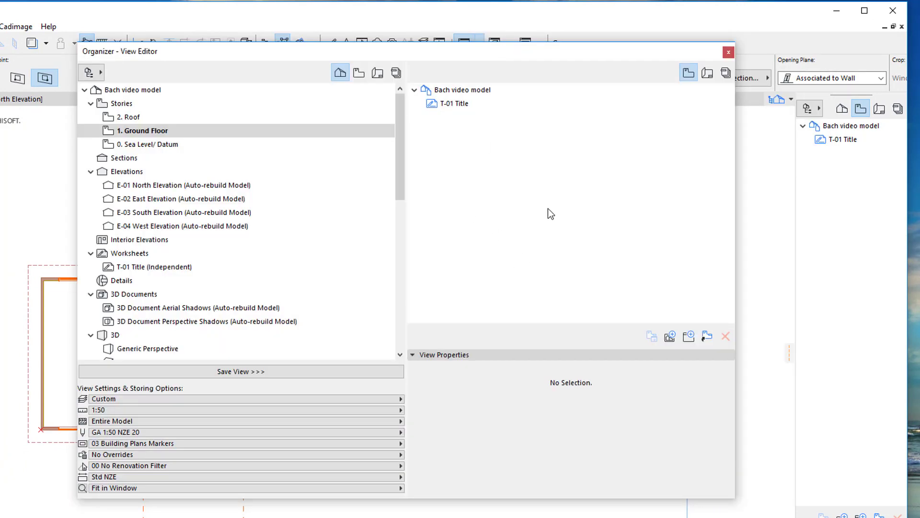
click(708, 73)
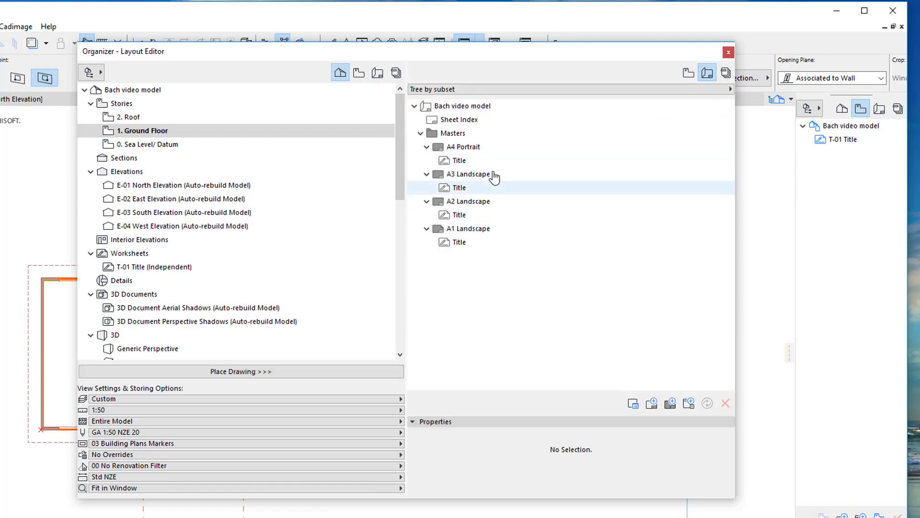
Examine the contents of the Masters folder and open the A3 Landscape master layout for viewing
click(421, 134)
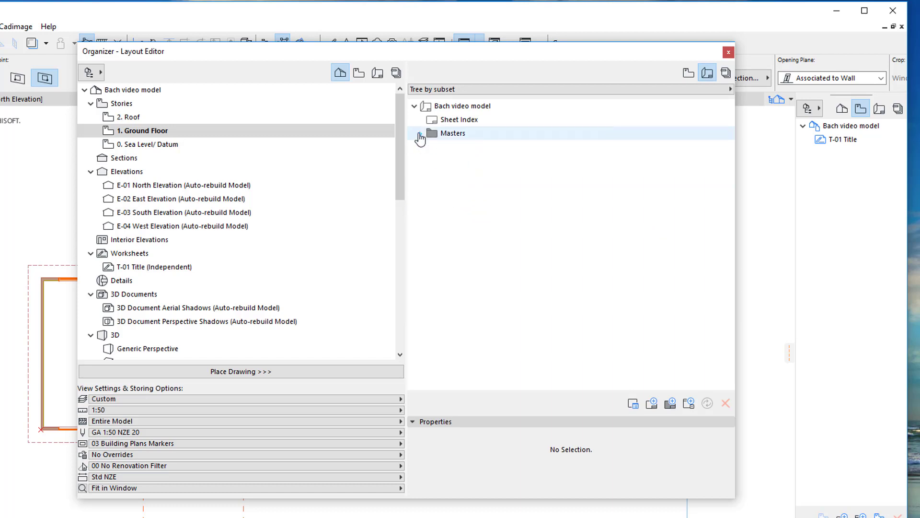
click(420, 134)
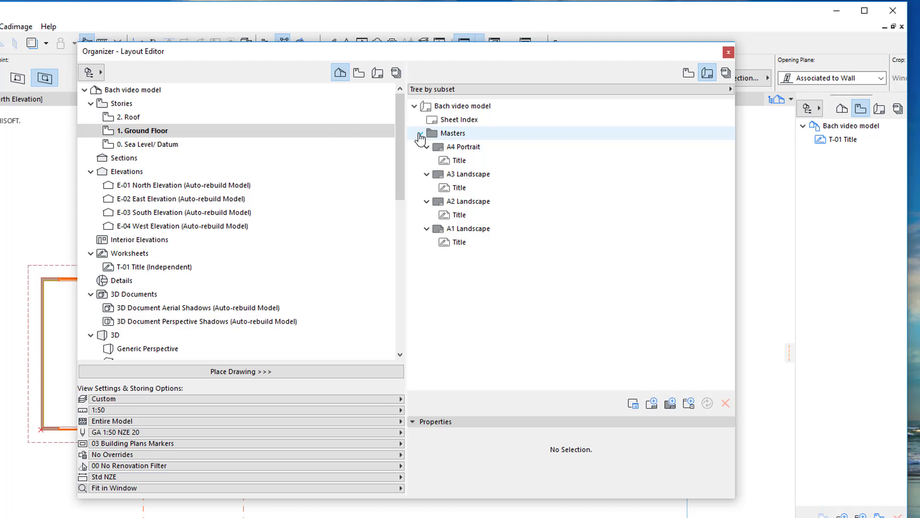
click(420, 134)
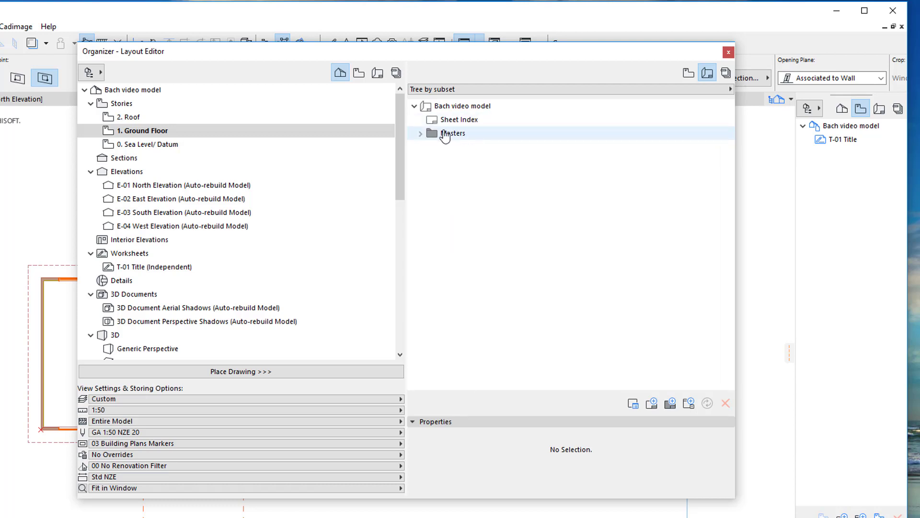
click(421, 134)
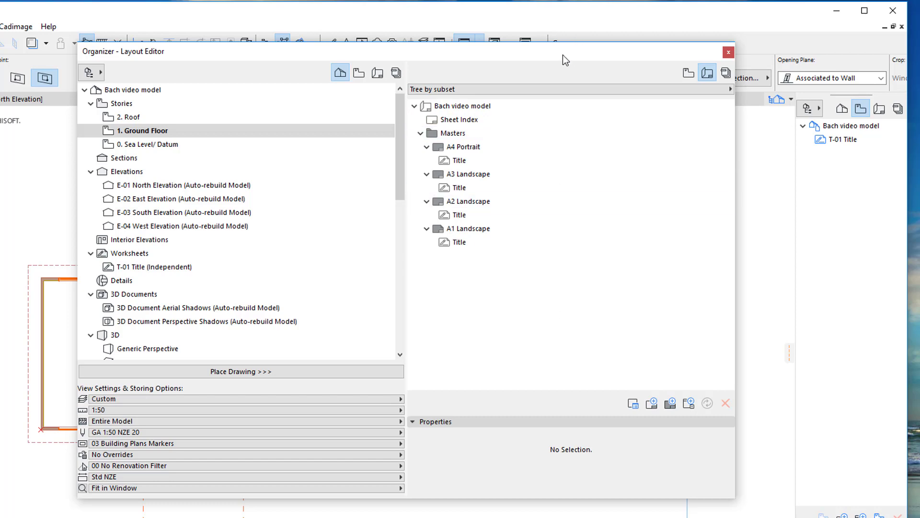
drag(563, 55, 785, 50)
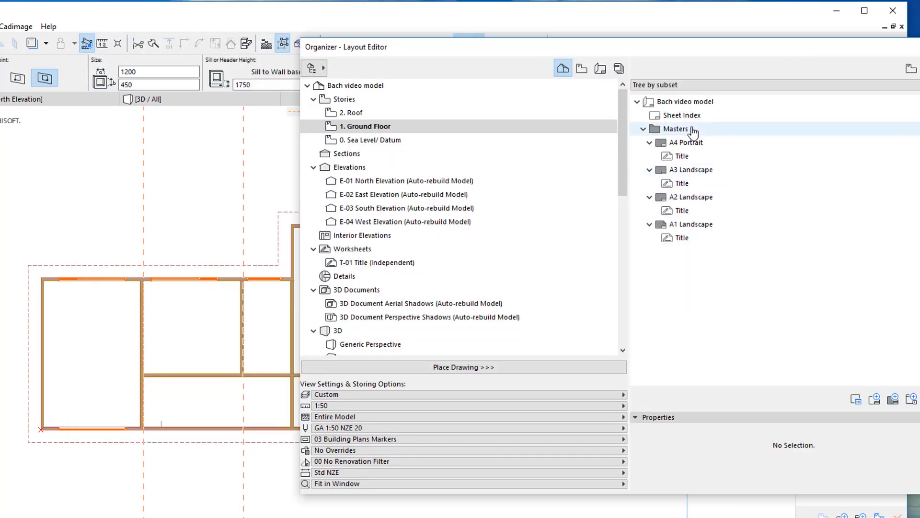
double_click(708, 174)
drag(591, 53, 835, 76)
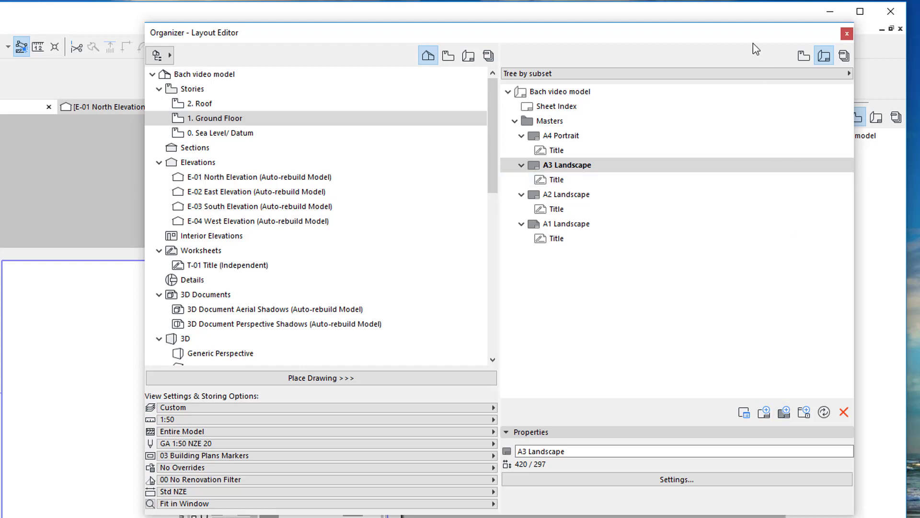
Create a new master layout named A3-5044 with the A3 (ISO) - Metric size in landscape orientation
click(785, 413)
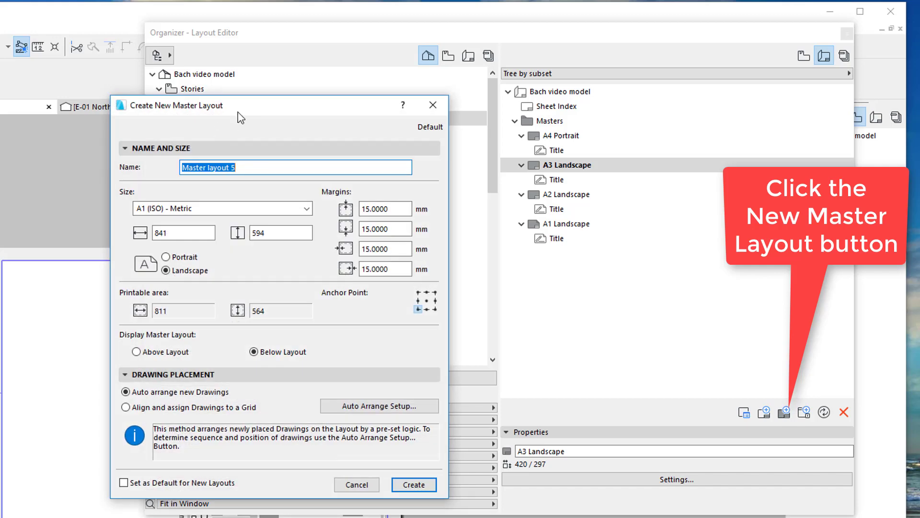
drag(258, 106, 244, 119)
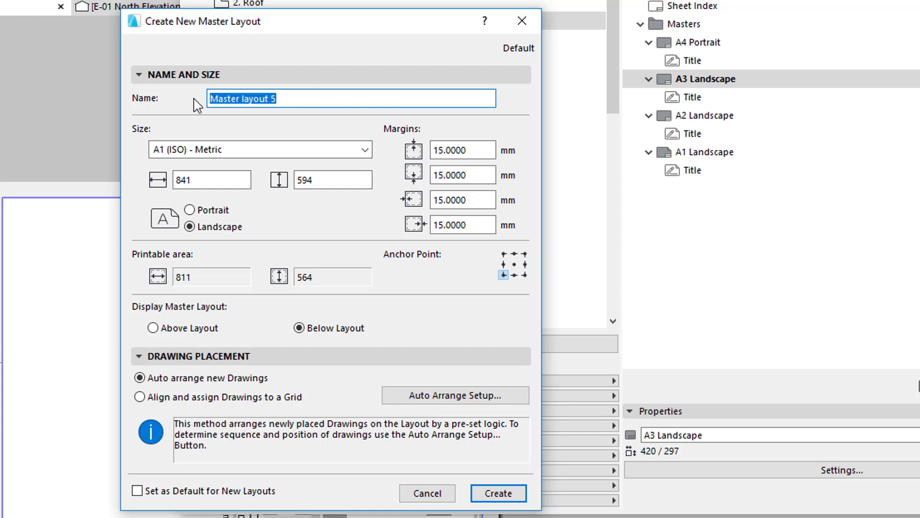
text(A3)
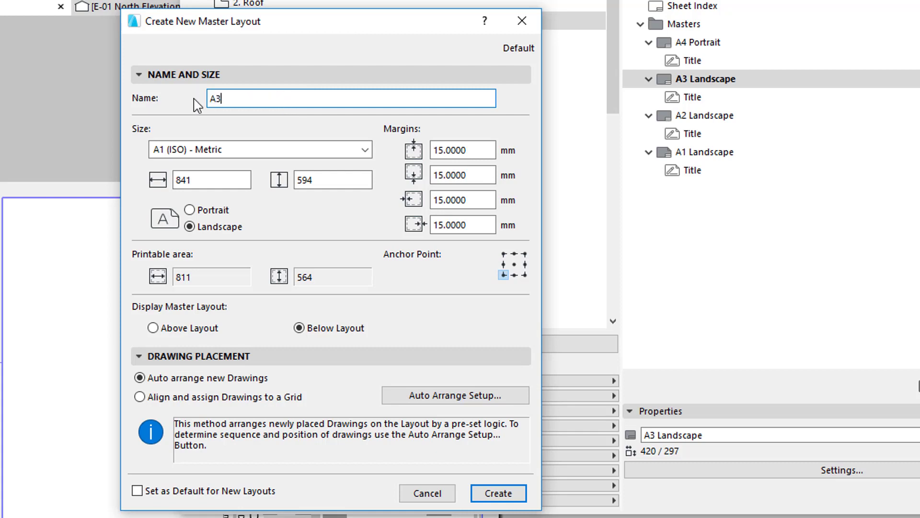
text(-5044)
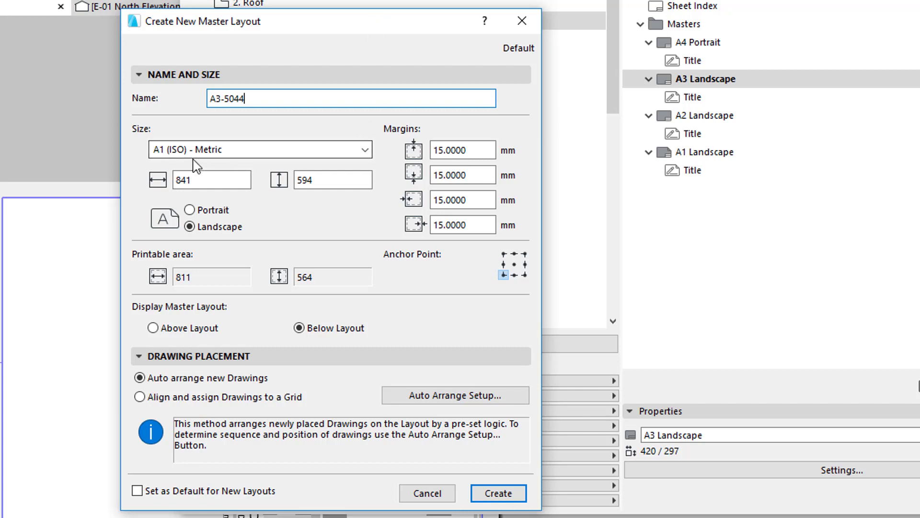
click(365, 150)
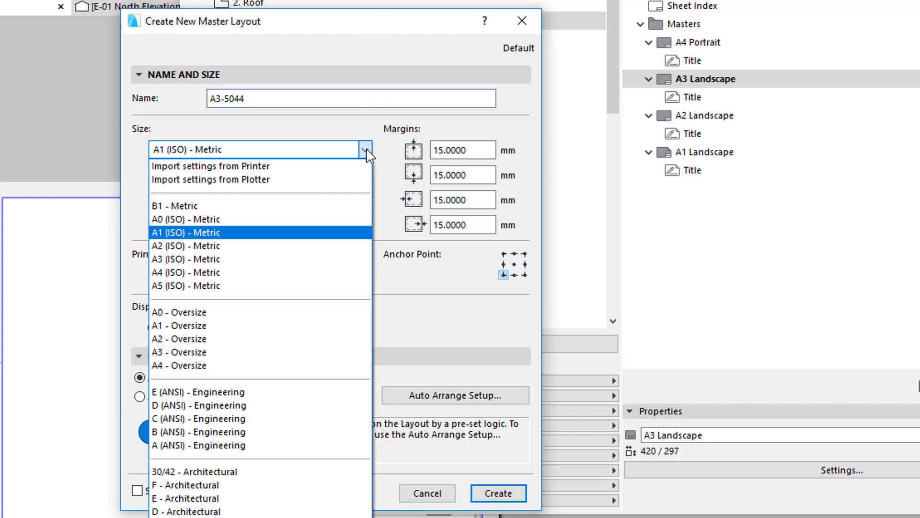
click(355, 259)
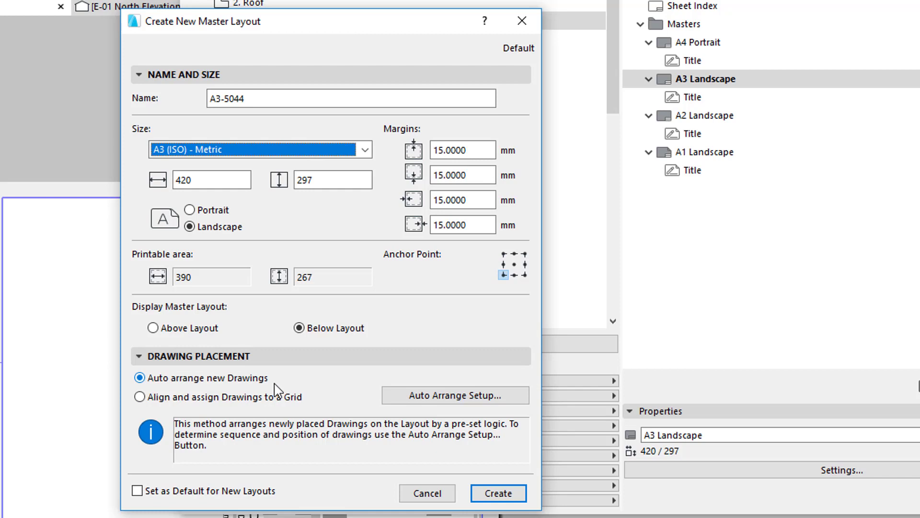
click(498, 494)
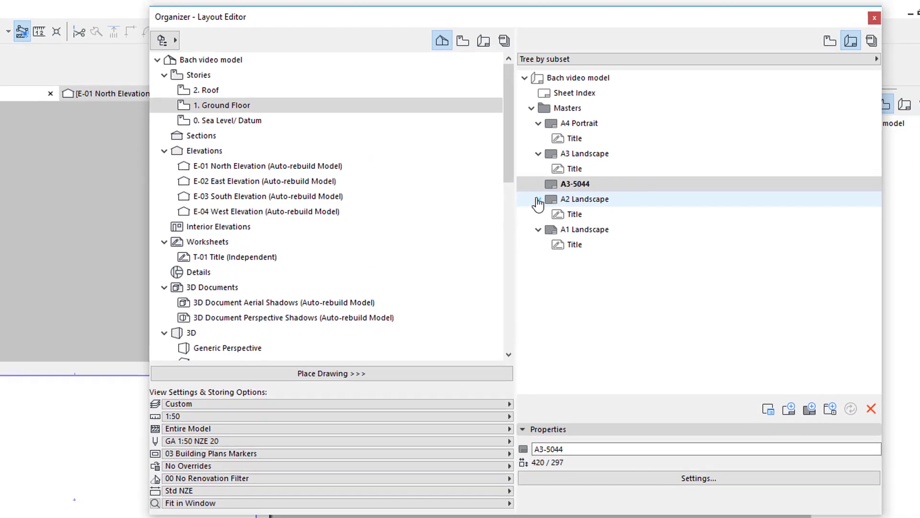
Collapse the A2 Landscape and A3 Landscape masters in the Layout Book and select the A3-5044 master
click(622, 149)
click(623, 96)
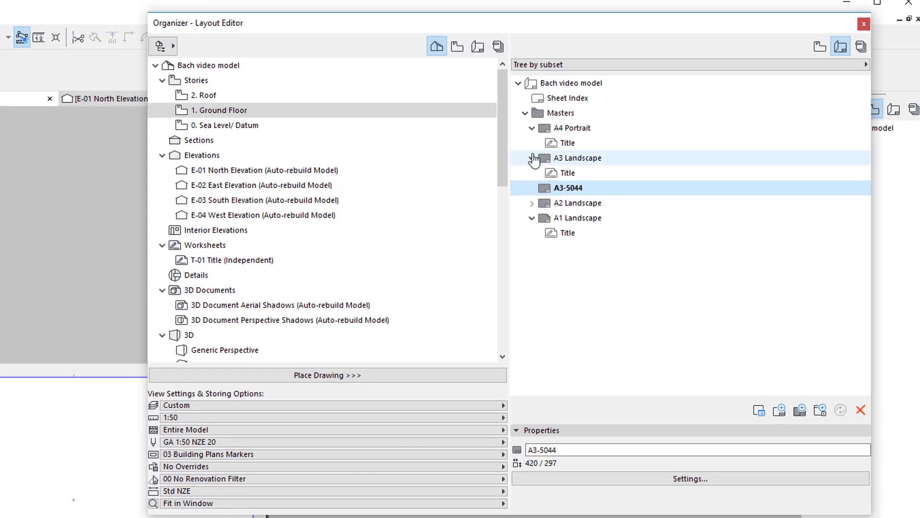
click(525, 114)
click(525, 115)
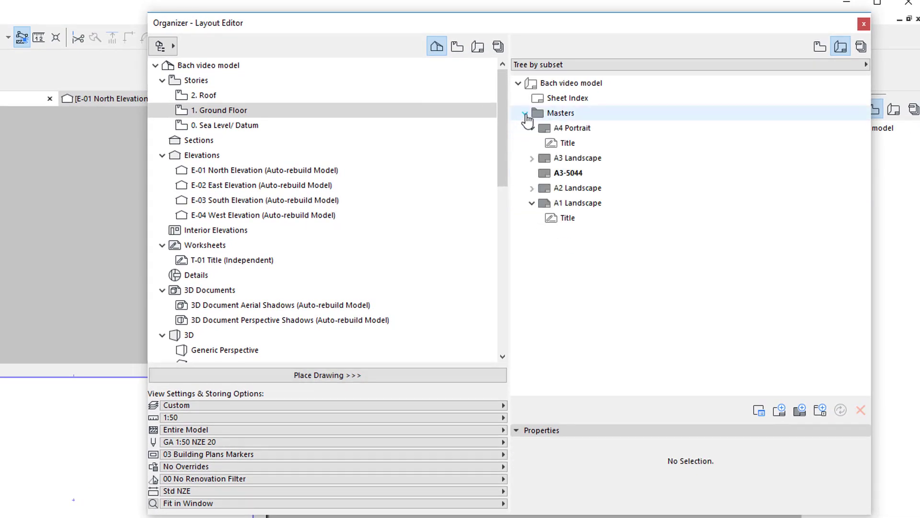
click(577, 174)
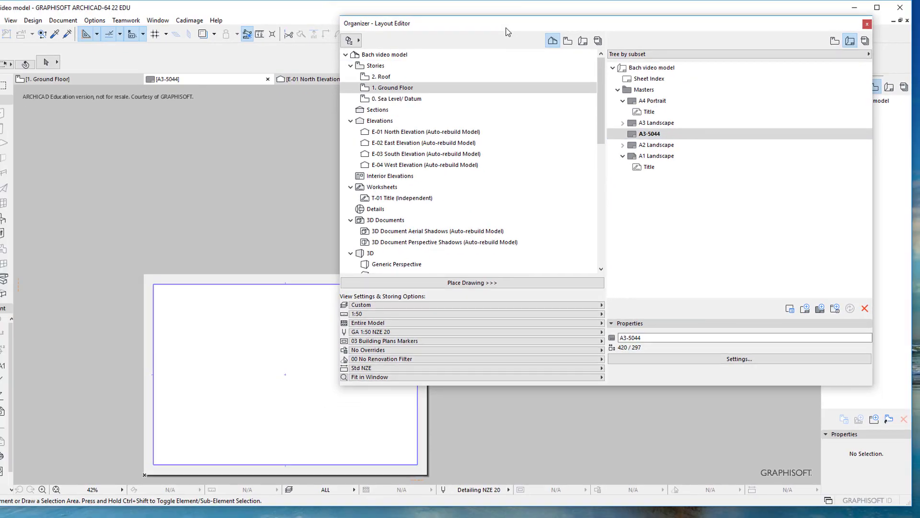
Shrink the Organizer and move it clear of the sheet, and fit the A3-5044 layout in the window
drag(395, 22, 449, 15)
drag(562, 17, 494, 12)
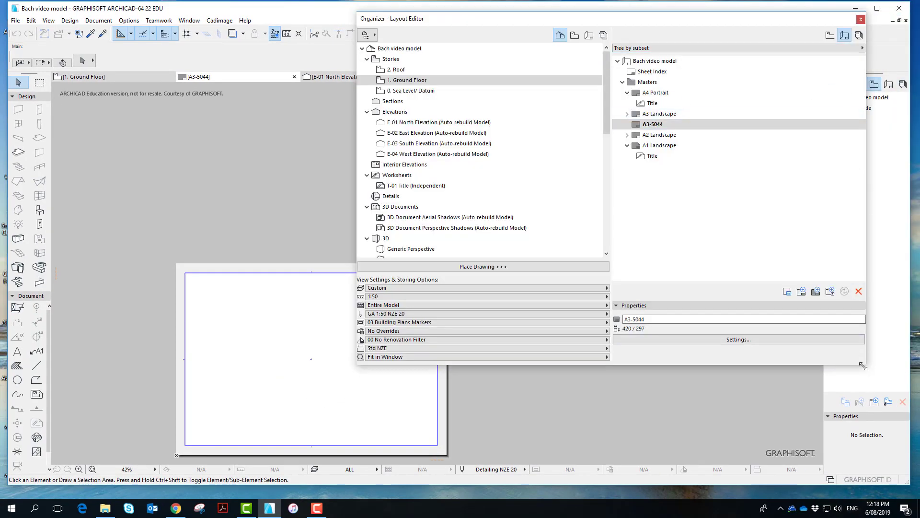
drag(865, 364, 529, 320)
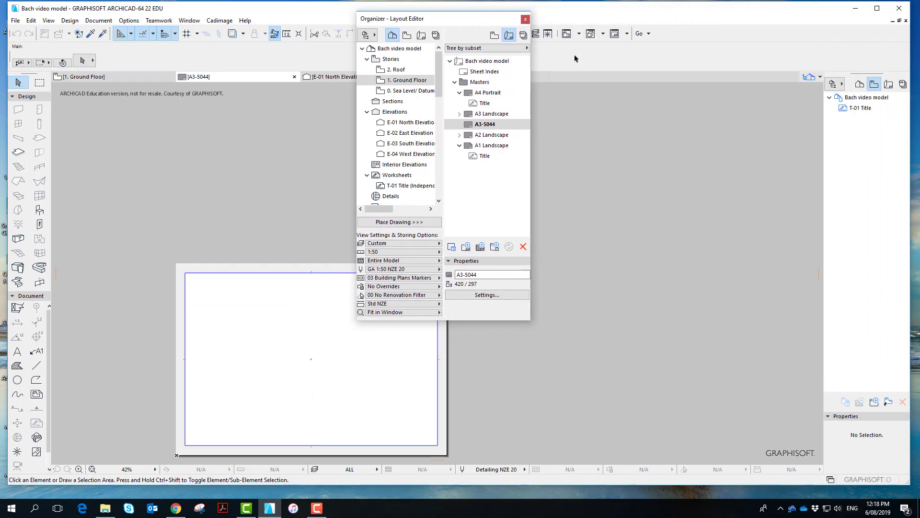
drag(478, 18, 757, 13)
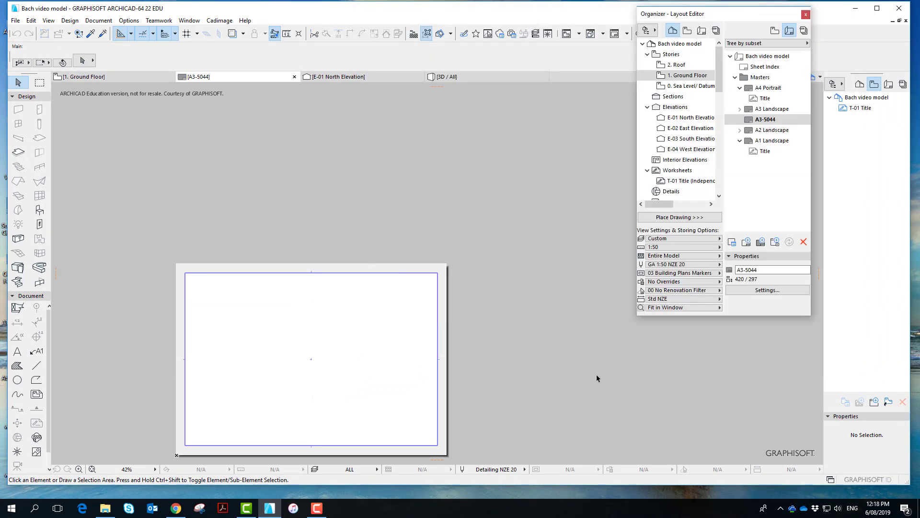
click(92, 469)
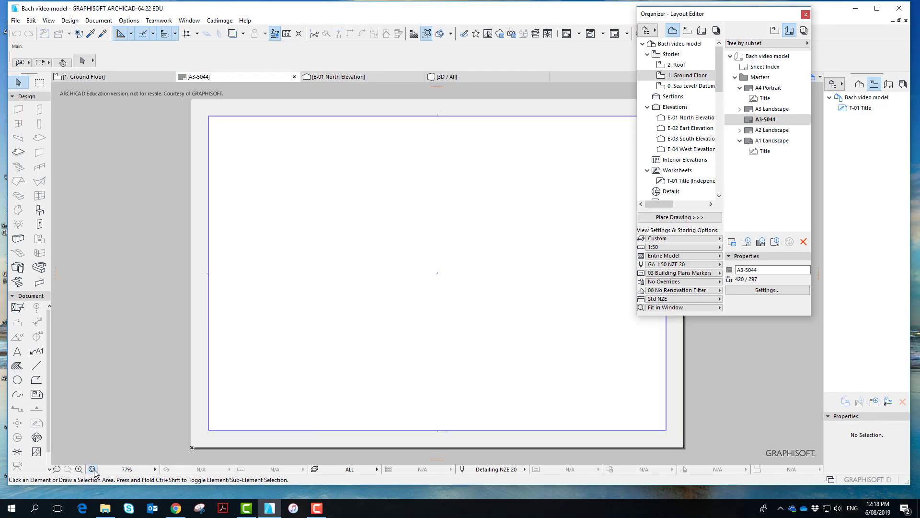
drag(721, 20, 817, 21)
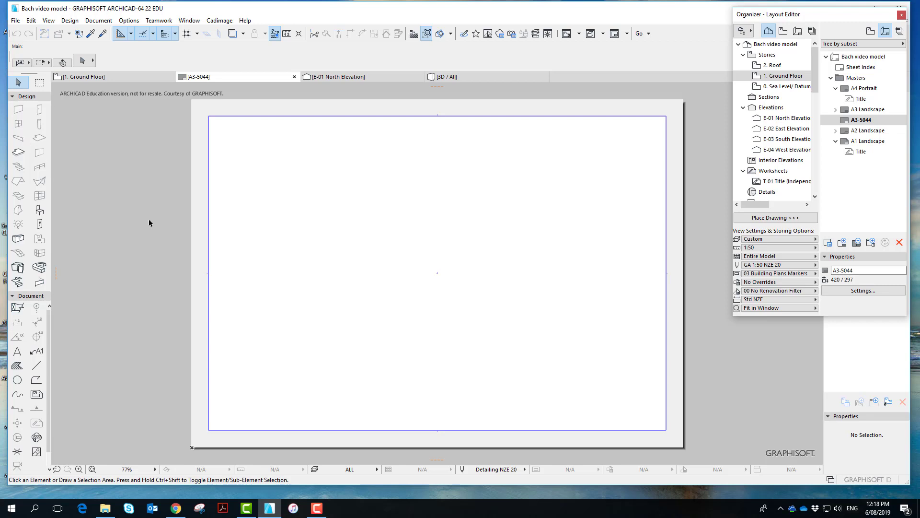
Draw a title block strip about 14 mm high across the full width of the sheet's bottom margin with the Line tool's rectangle method
click(13, 97)
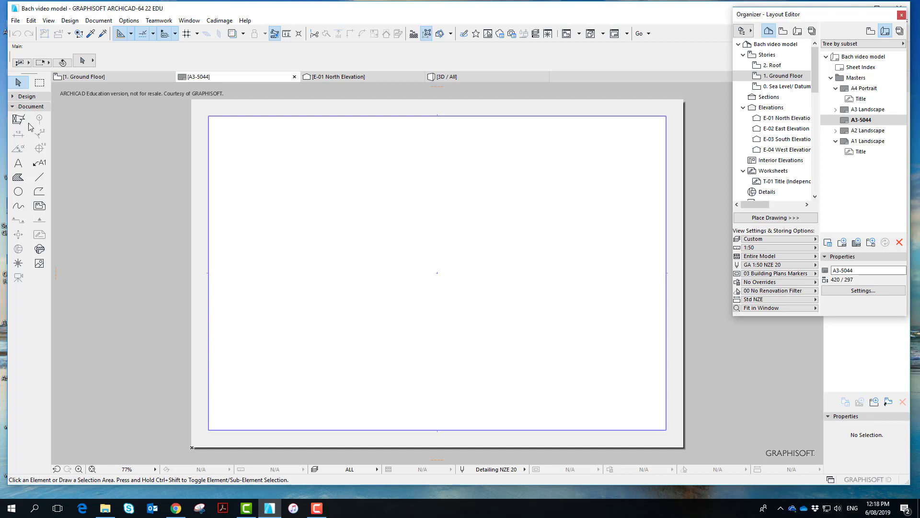
click(41, 177)
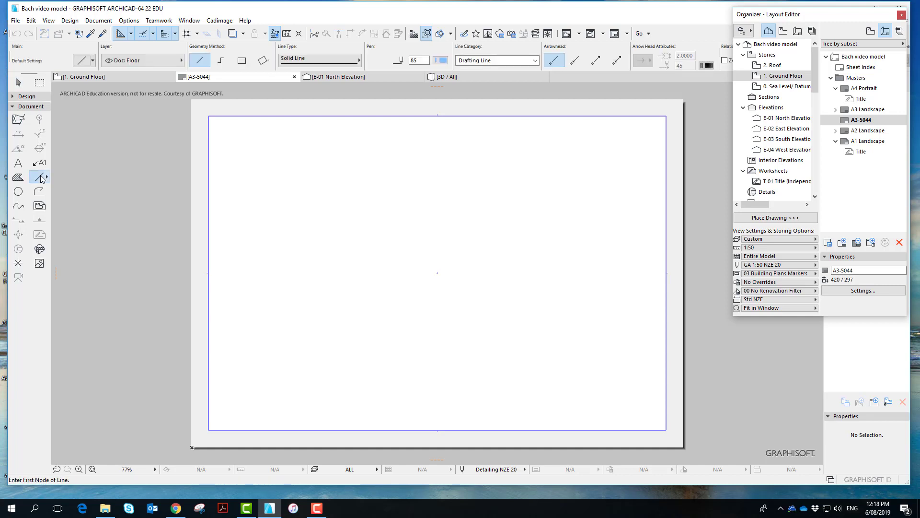
click(242, 63)
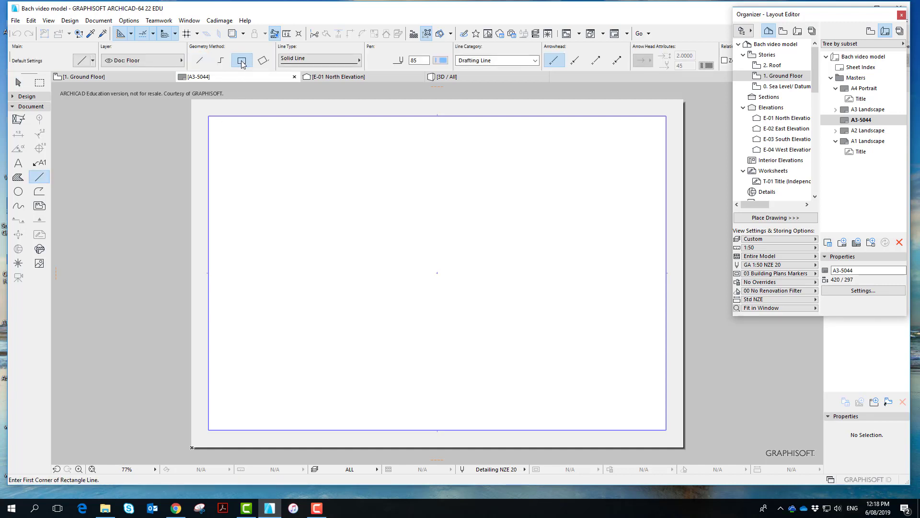
click(209, 429)
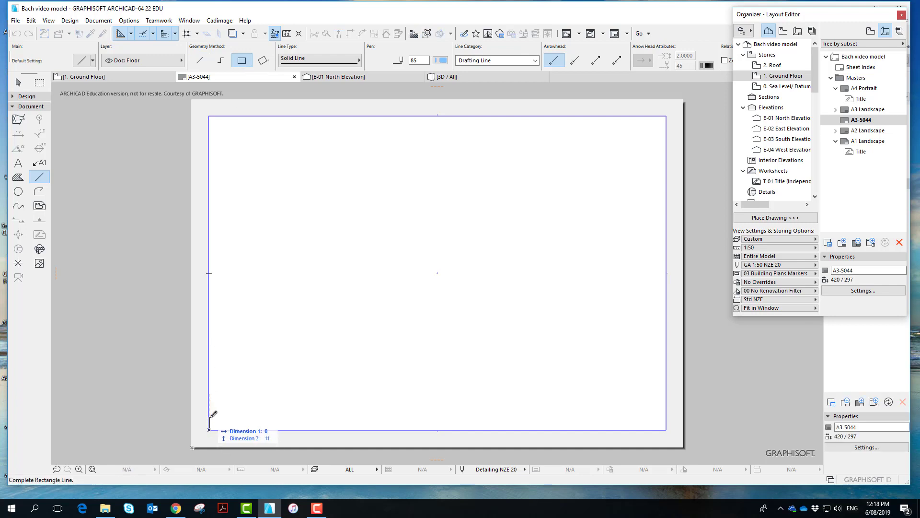
click(666, 413)
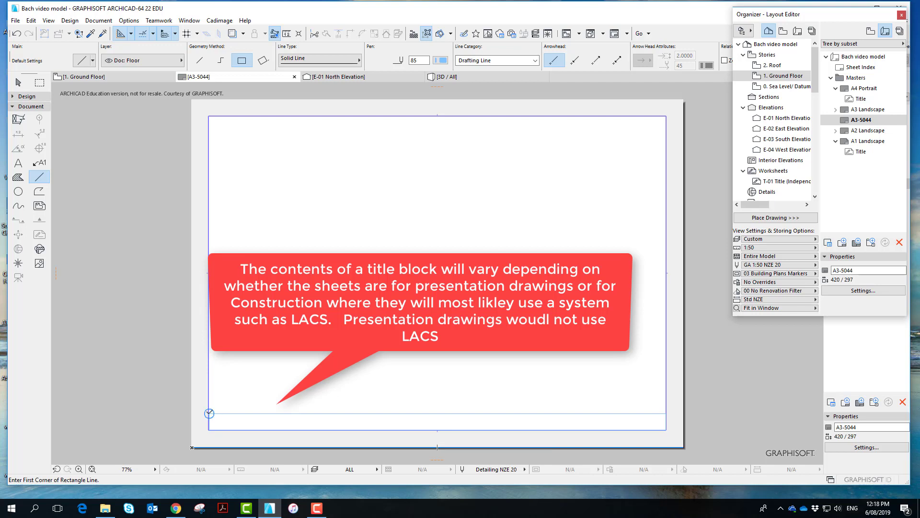
Draw two adjoining full-height rectangles in the title block strip: a short left-end cell and a long cell ending nearly two-thirds across
click(209, 413)
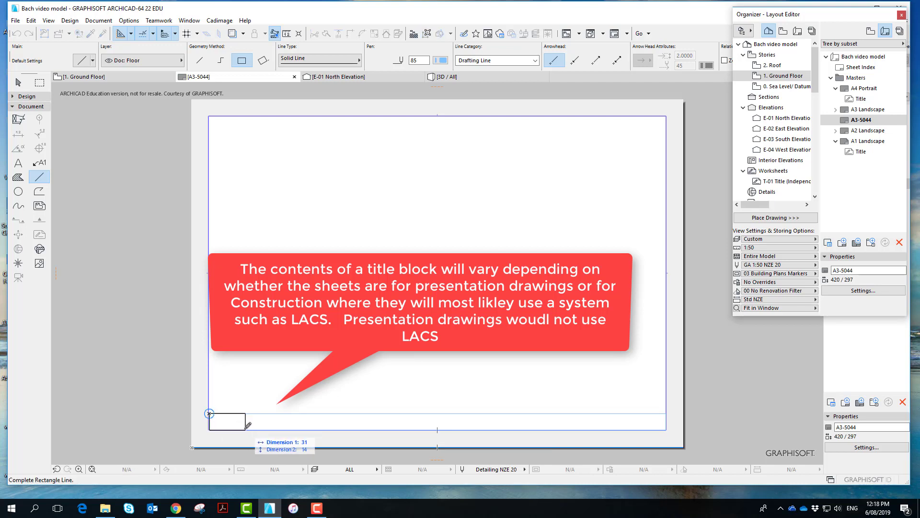
click(242, 430)
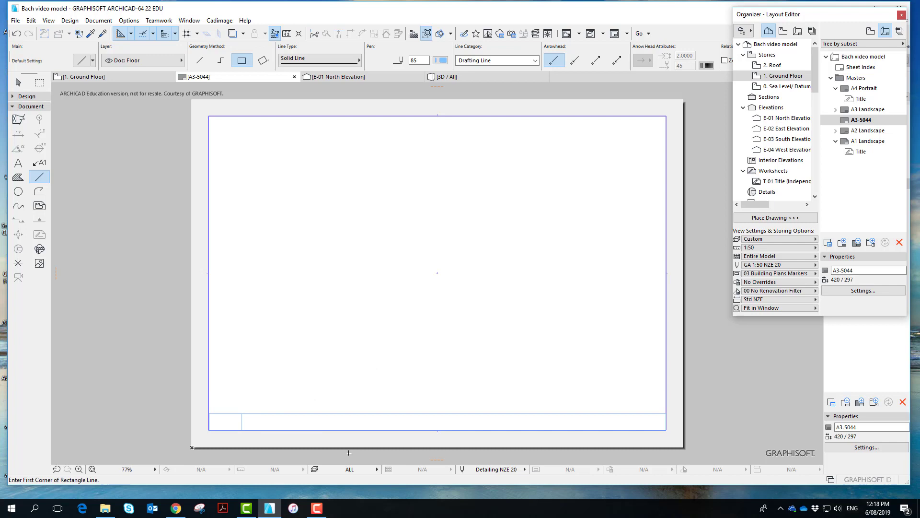
click(242, 413)
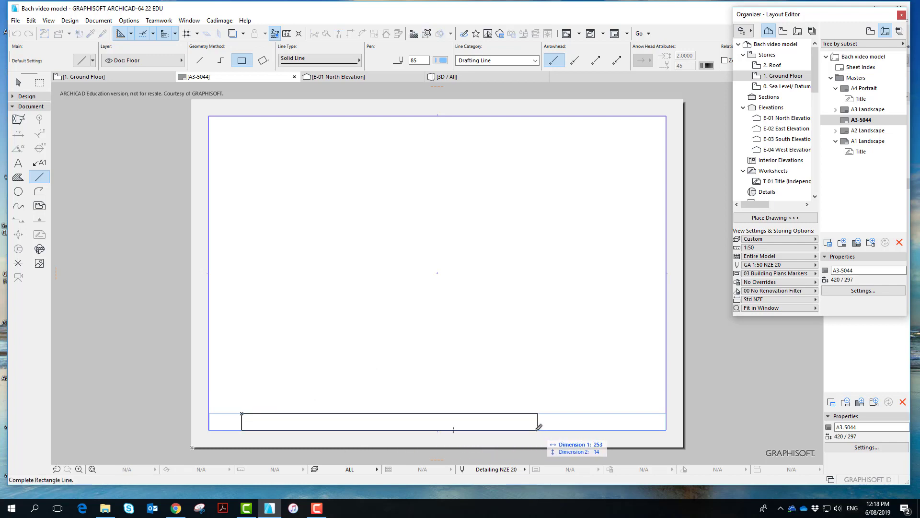
click(502, 426)
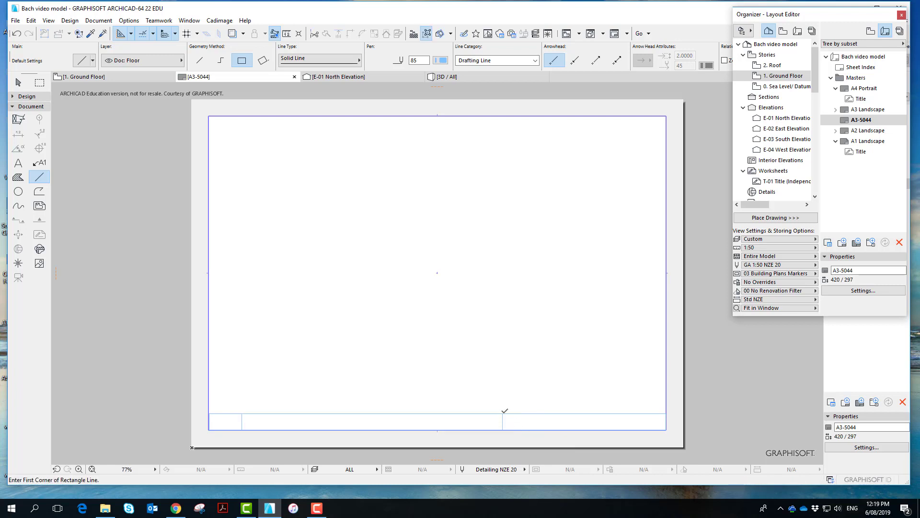
Draw two more adjoining full-height rectangles in the title block strip: a medium cell after the long one and a narrow cell about 25 mm wide
click(503, 413)
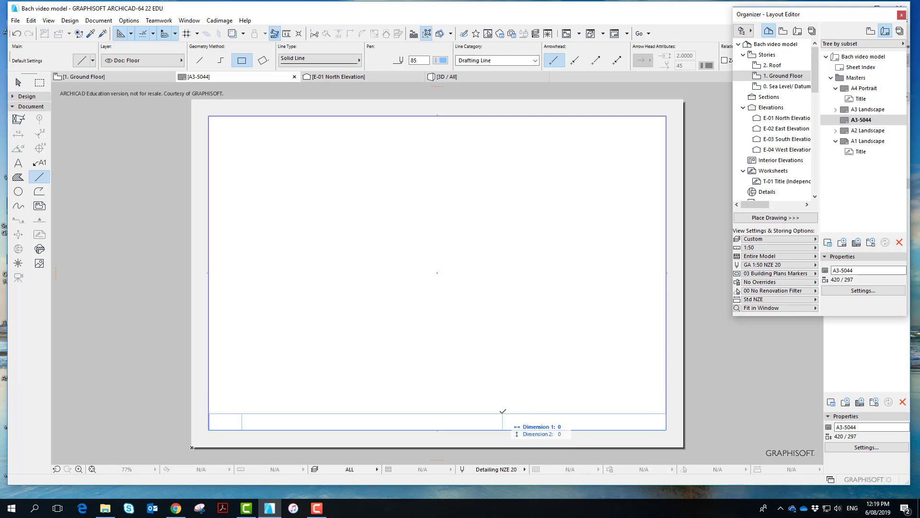
click(607, 430)
click(608, 413)
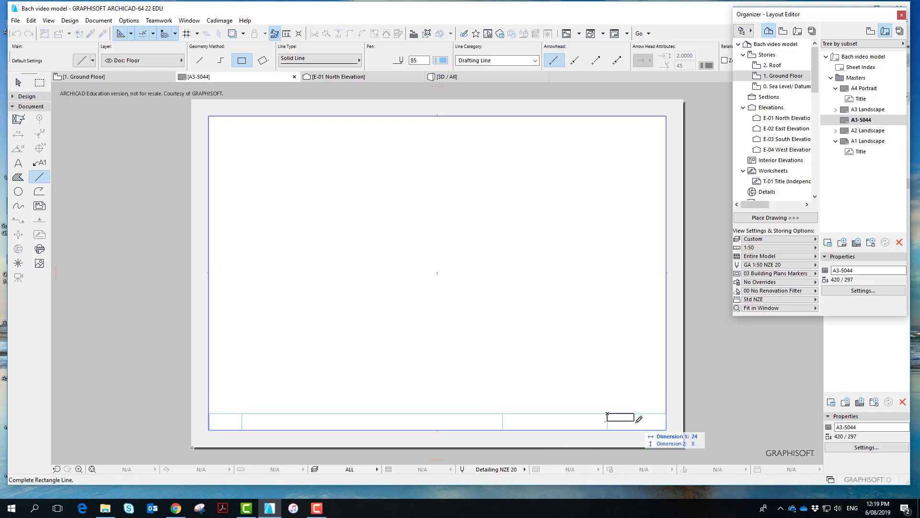
click(637, 429)
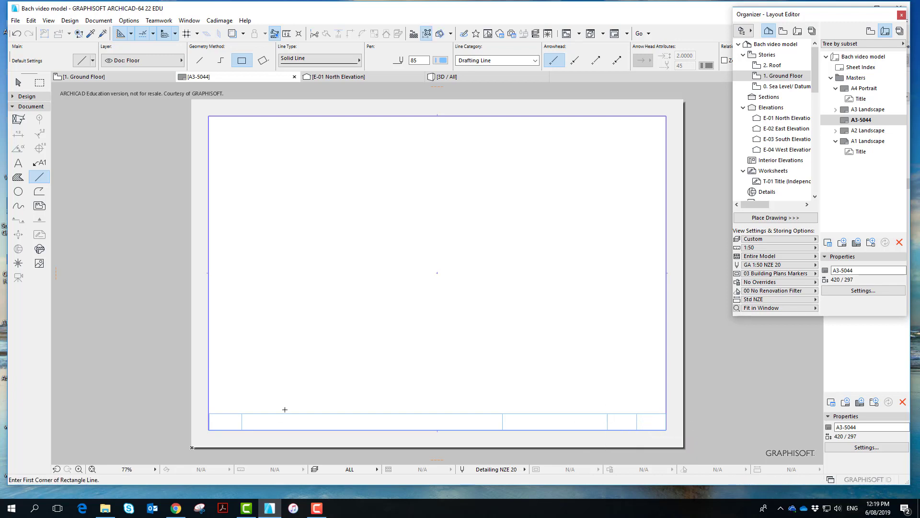
Place a text block about 60 mm wide above the title block's left end with the Text tool, reading "Project Name"
scroll(289, 408, up, 3)
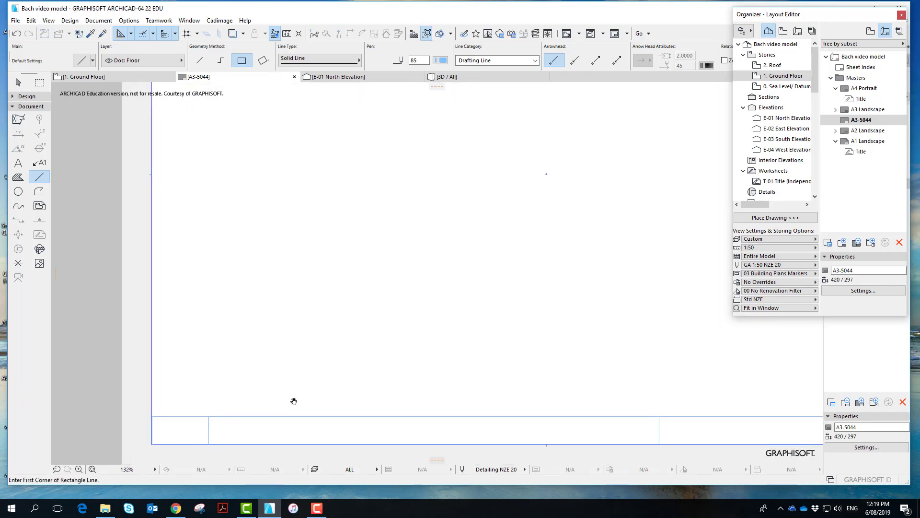
middle_drag(294, 400, 335, 300)
scroll(333, 297, up, 2)
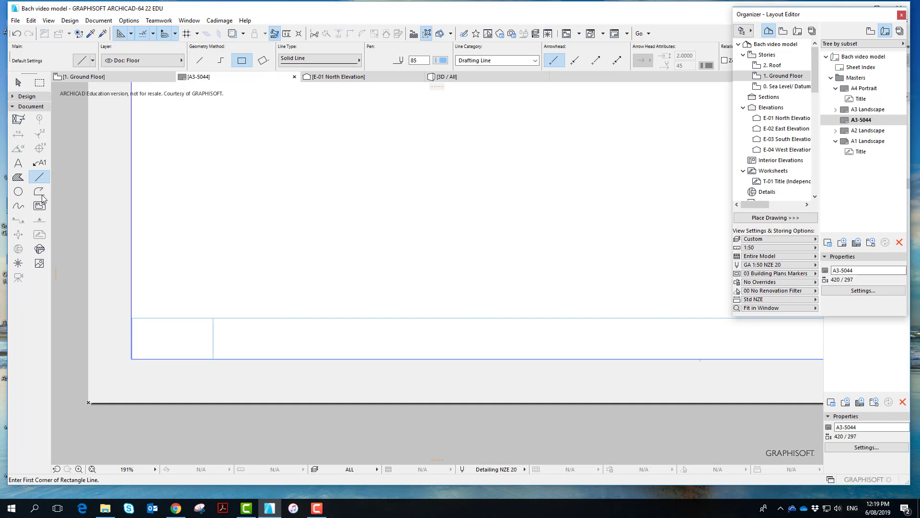
click(18, 162)
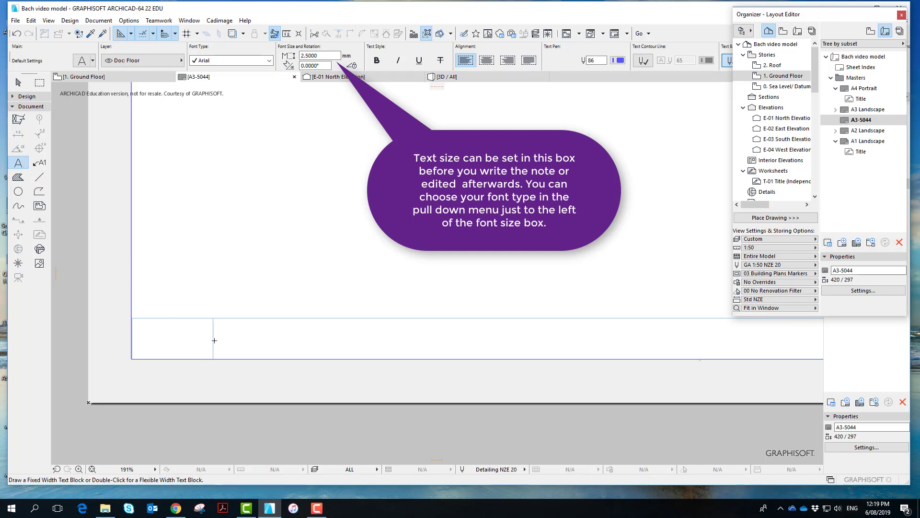
click(244, 235)
click(420, 262)
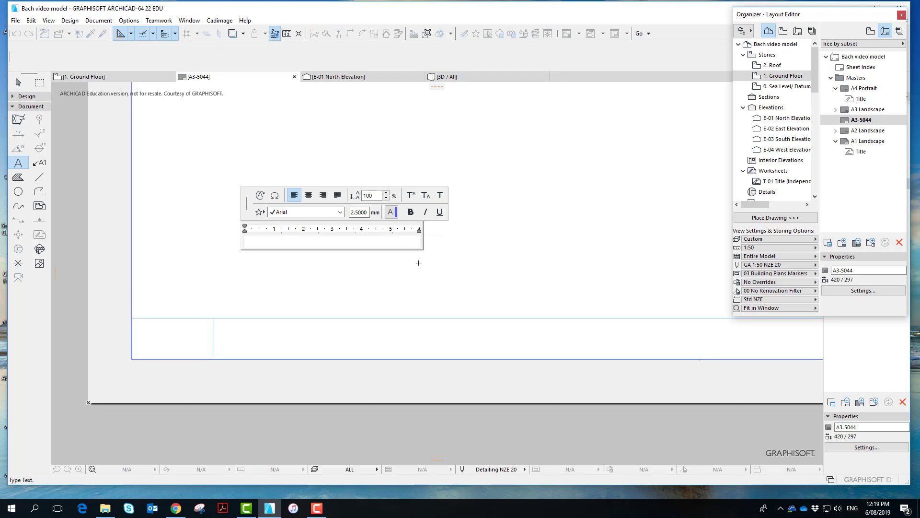
text(project Name)
click(250, 242)
key(BackSpace)
text(P)
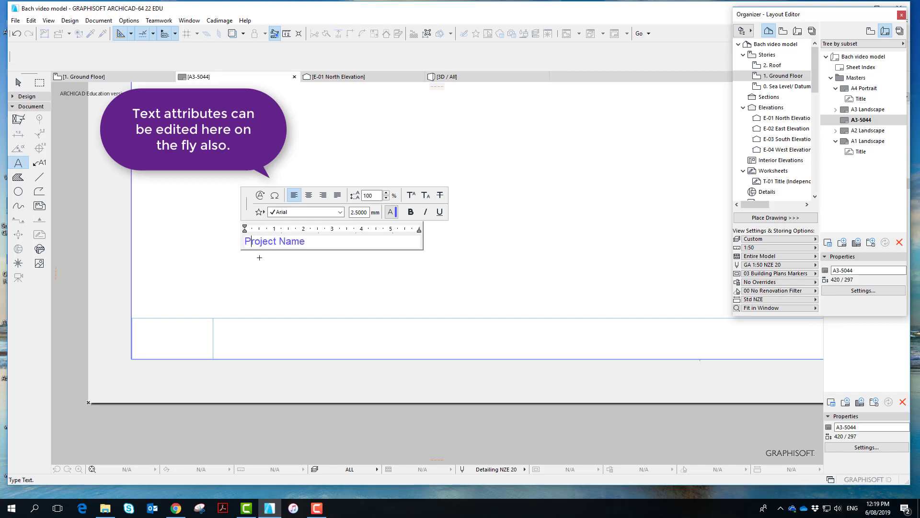
click(371, 285)
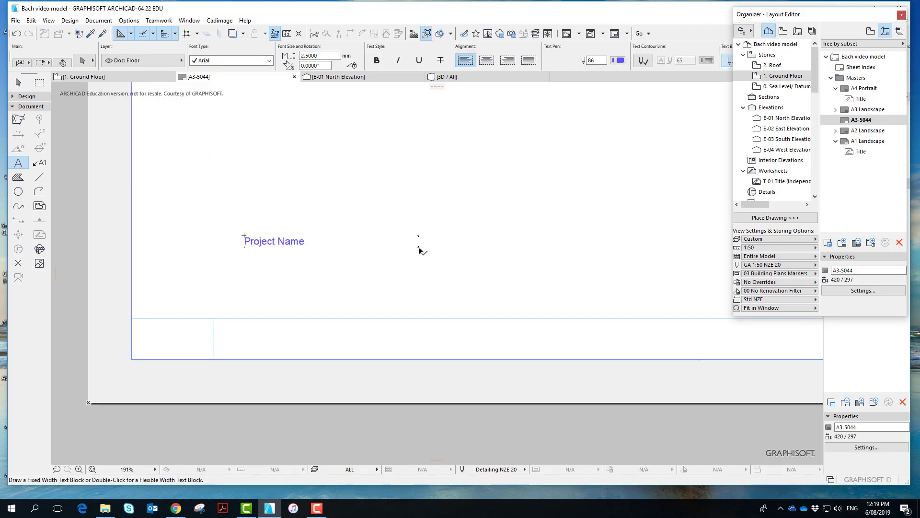
Move the "Project Name" text into the upper-left corner of the title block's long cell
click(419, 247)
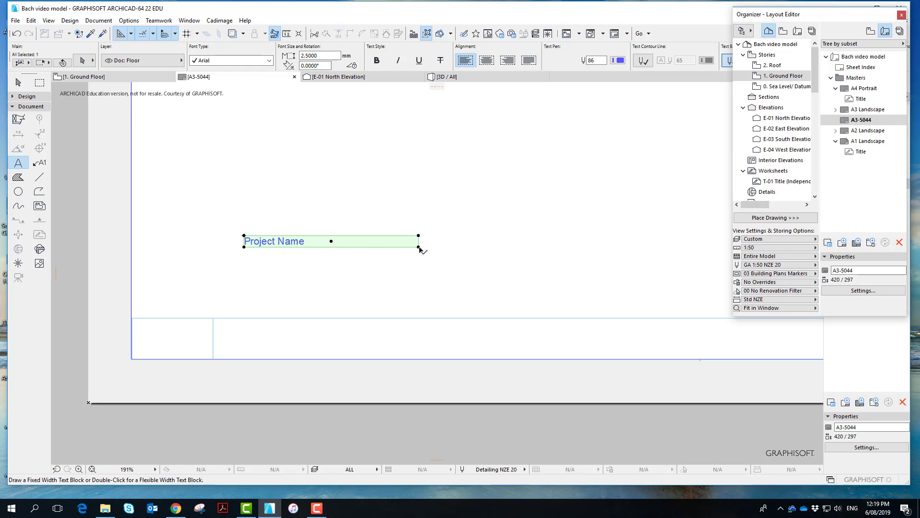
click(244, 246)
click(227, 329)
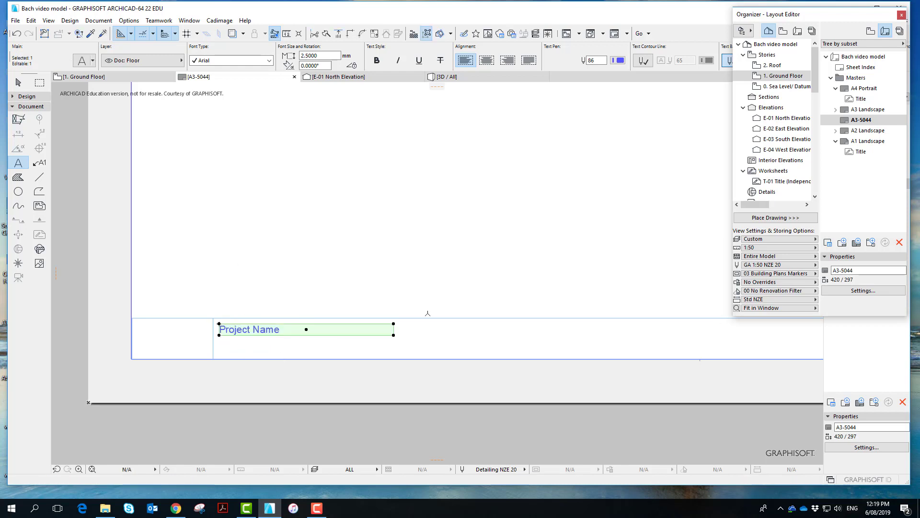
key(Escape)
Set the text size to 6 mm and write "PROPOSED NEW TRAINING CENTRE" in a wide text block above the title block
scroll(532, 235, down, 1)
scroll(435, 238, down, 3)
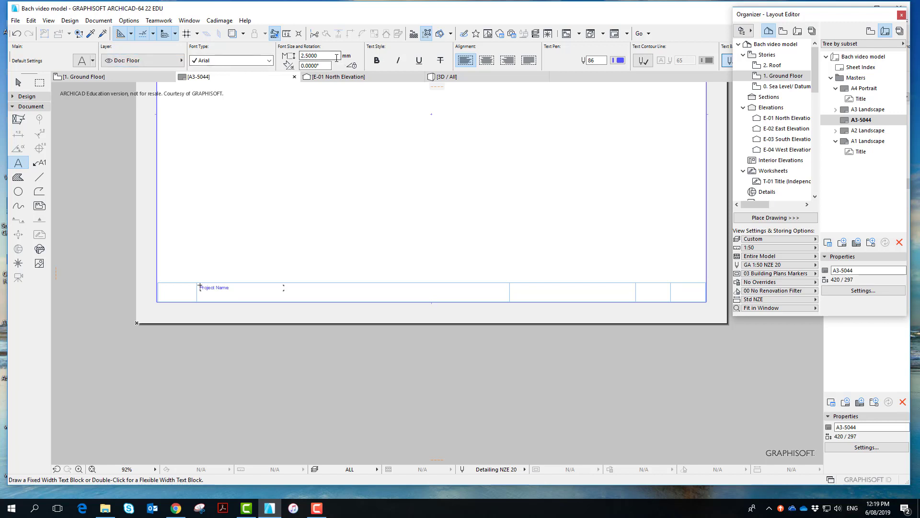
click(298, 56)
text(6)
click(305, 126)
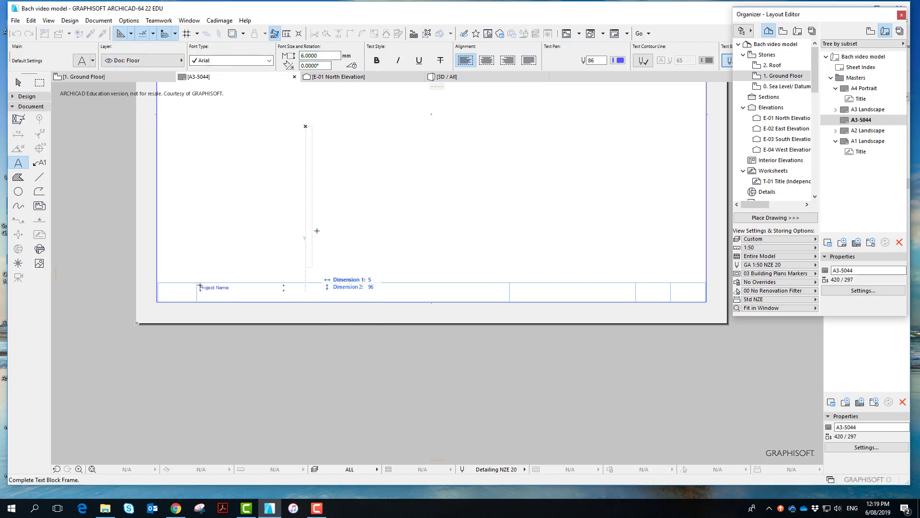
click(517, 147)
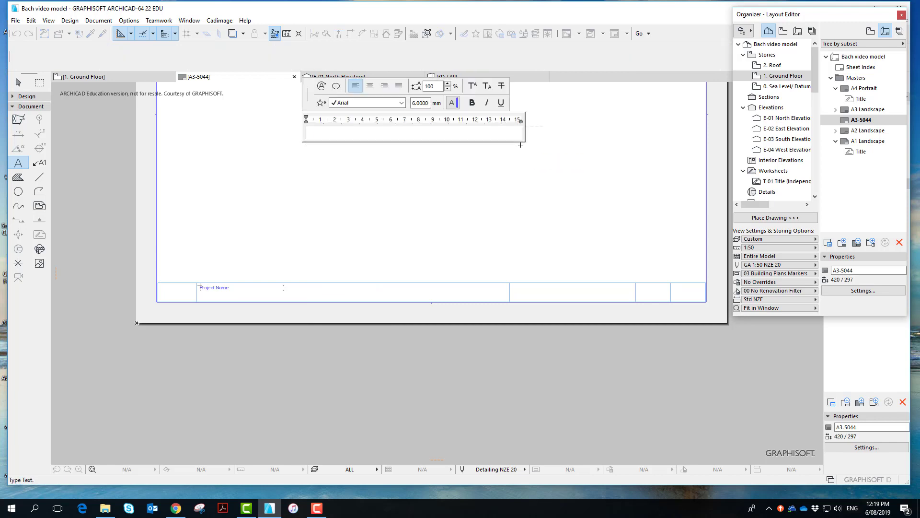
text(PROPOSED NEW)
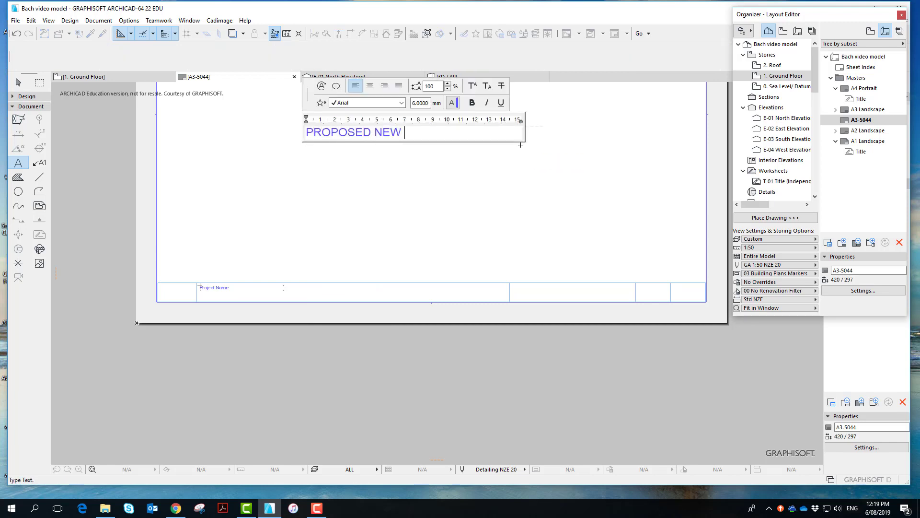
text( TRAINING CENTRE)
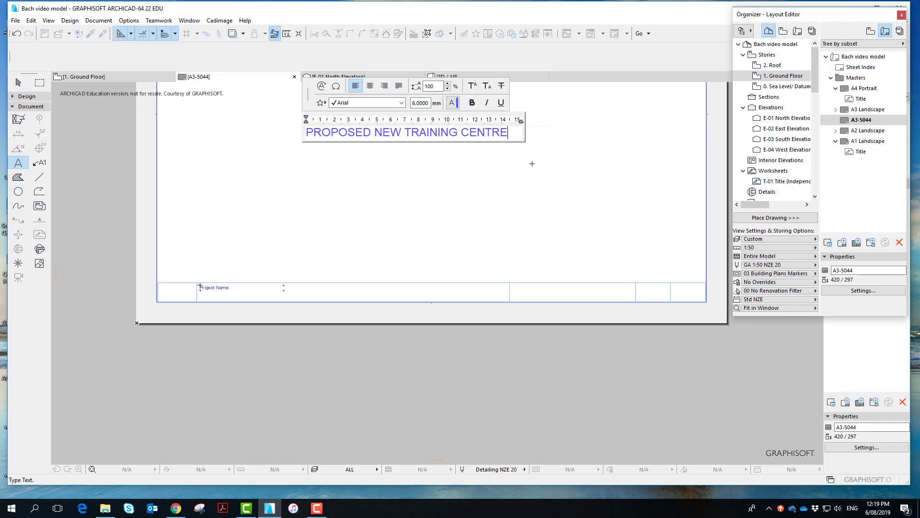
Change the font of the whole "PROPOSED NEW TRAINING CENTRE" text to Century Gothic
drag(513, 133, 304, 133)
click(401, 103)
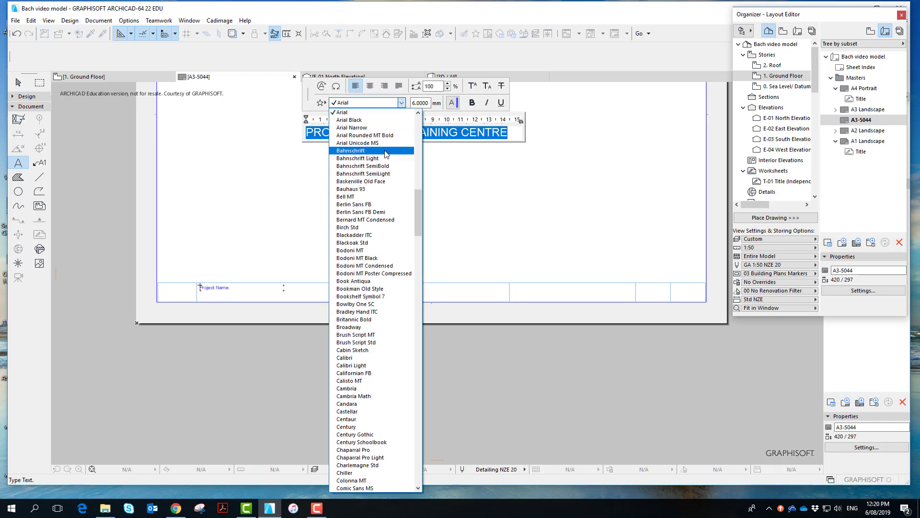
click(382, 434)
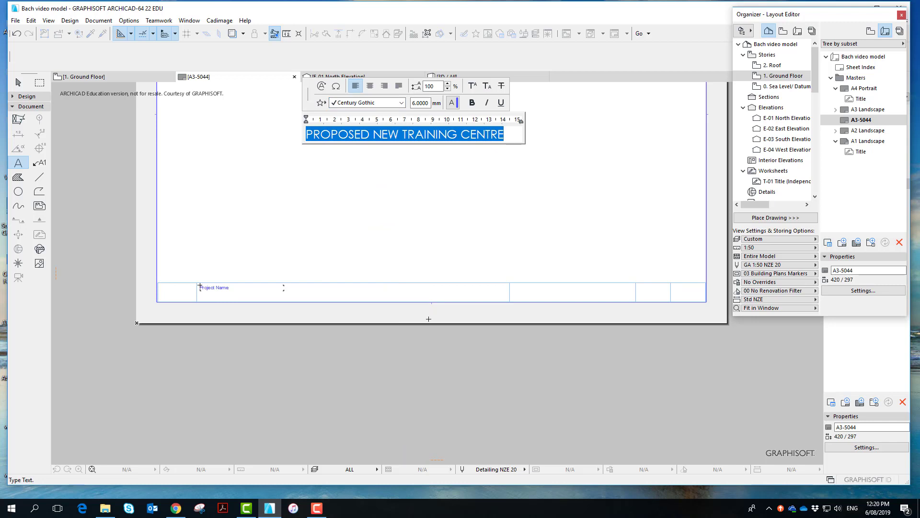
click(535, 181)
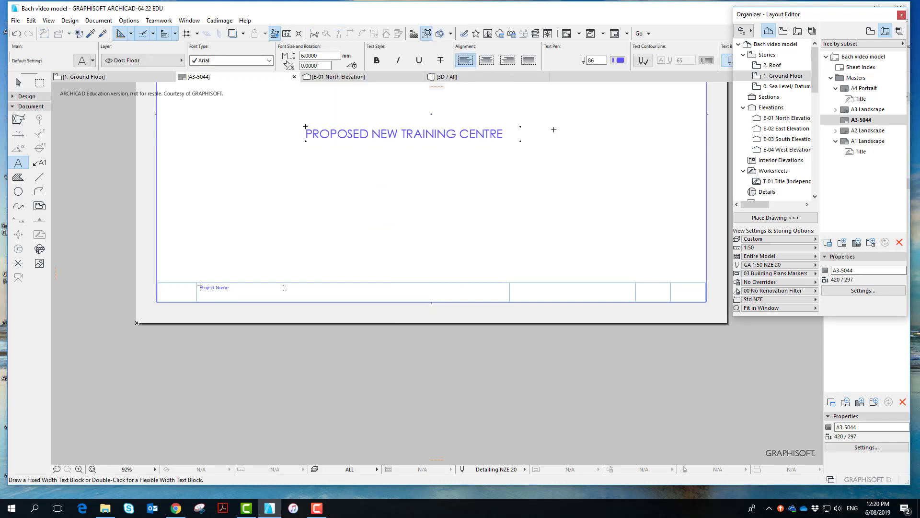
Move the "PROPOSED NEW TRAINING CENTRE" text by its centre into the title block's long cell, beside "Project Name"
shift+click(521, 142)
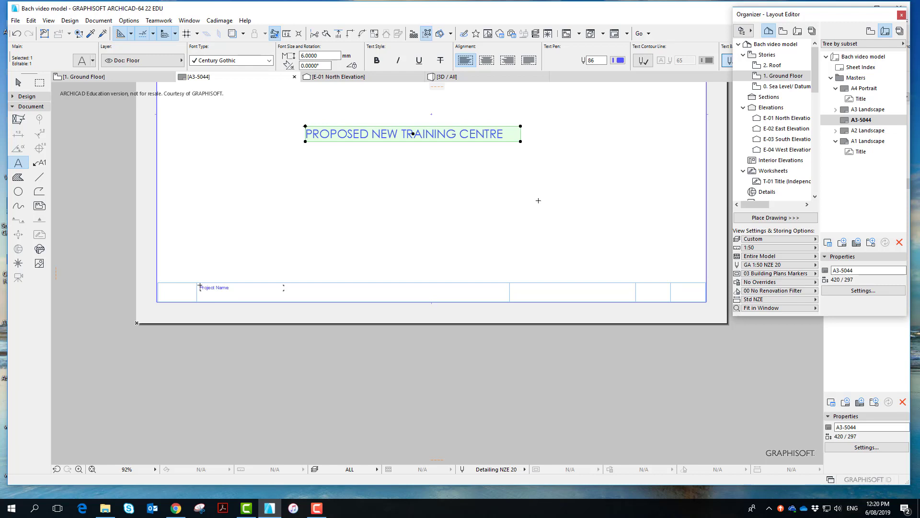
key(ctrl+d)
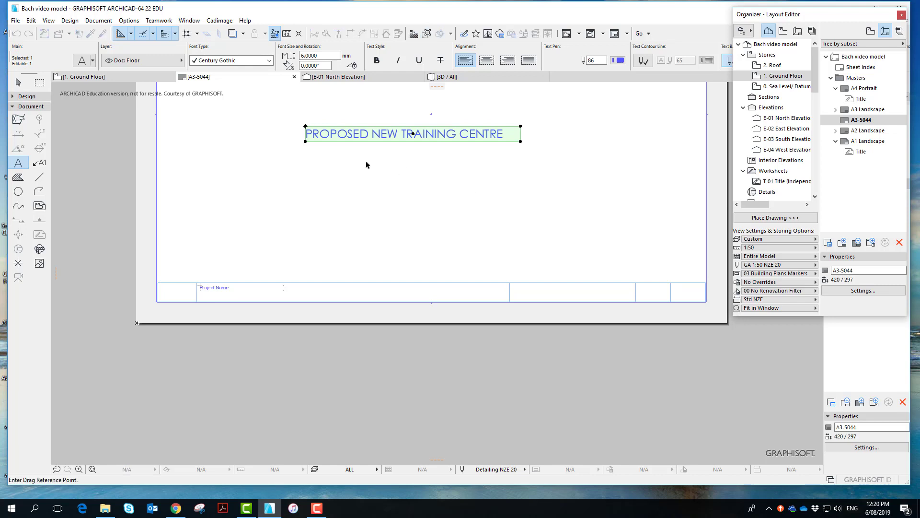
click(414, 135)
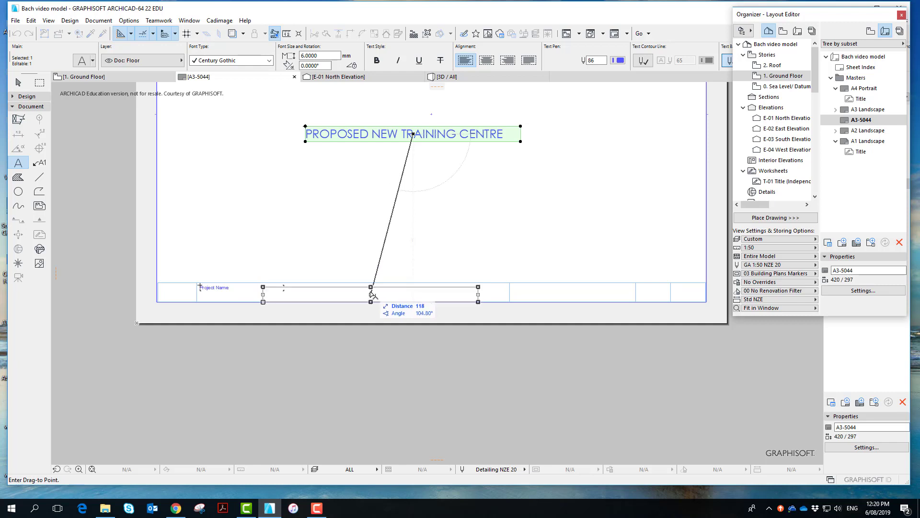
click(370, 294)
key(Escape)
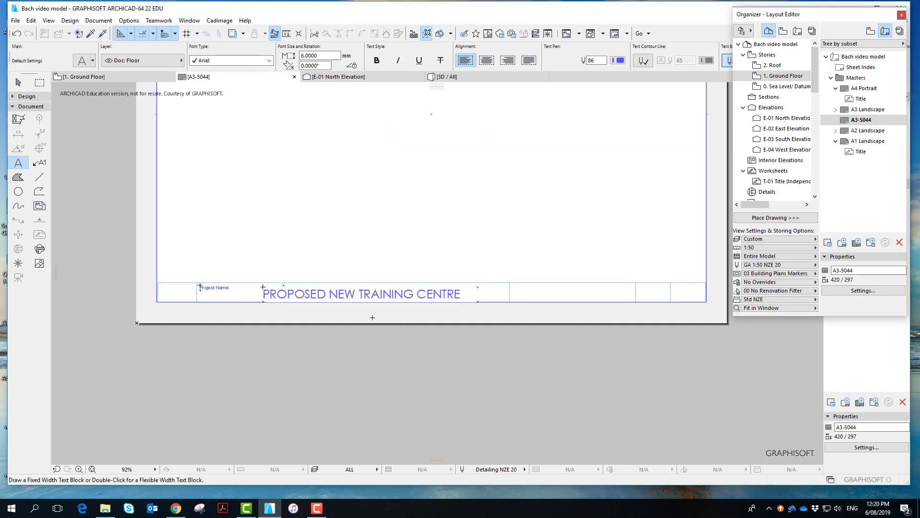
Shift the "PROPOSED NEW TRAINING CENTRE" text slightly upward so it sits centred in the height of its cell
scroll(372, 317, up, 3)
click(557, 264)
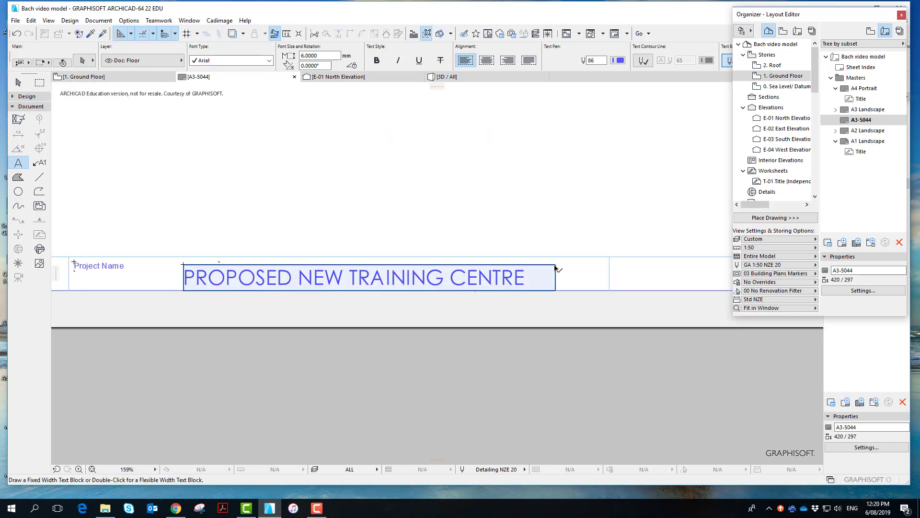
key(ctrl+d)
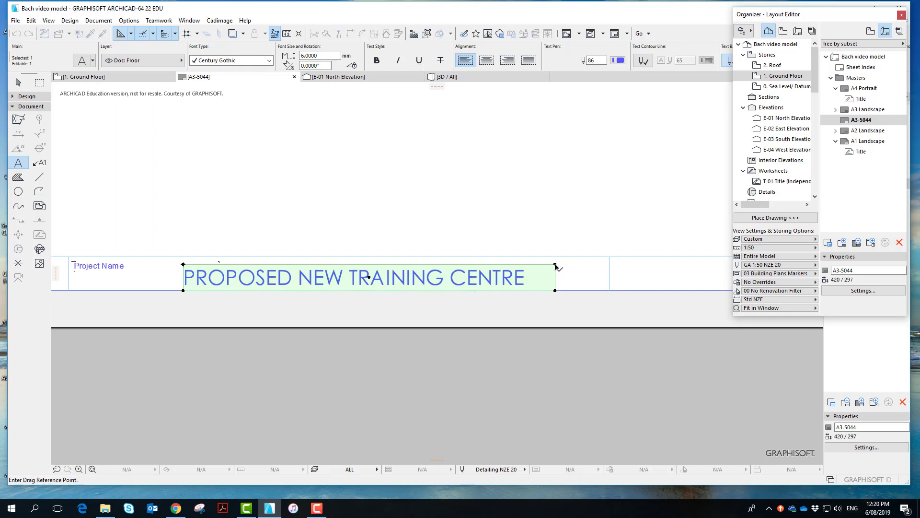
click(555, 263)
click(558, 263)
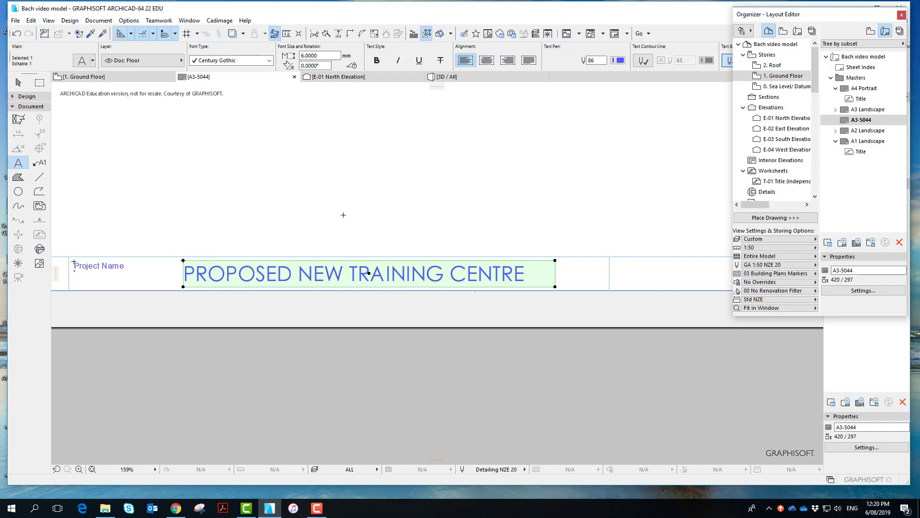
key(Escape)
Pick up the text settings of "PROPOSED NEW TRAINING CENTRE" as the Text tool's defaults
scroll(434, 198, down, 3)
middle_drag(522, 359, 423, 361)
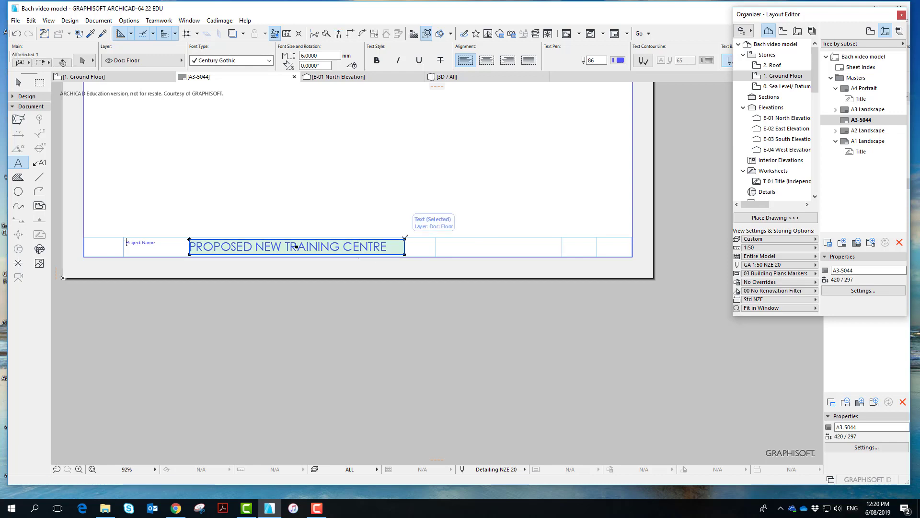
click(91, 33)
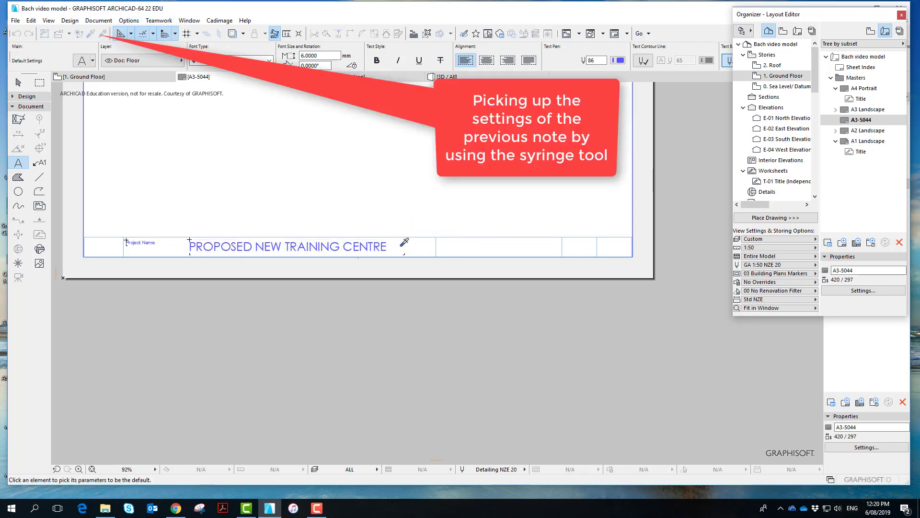
click(407, 239)
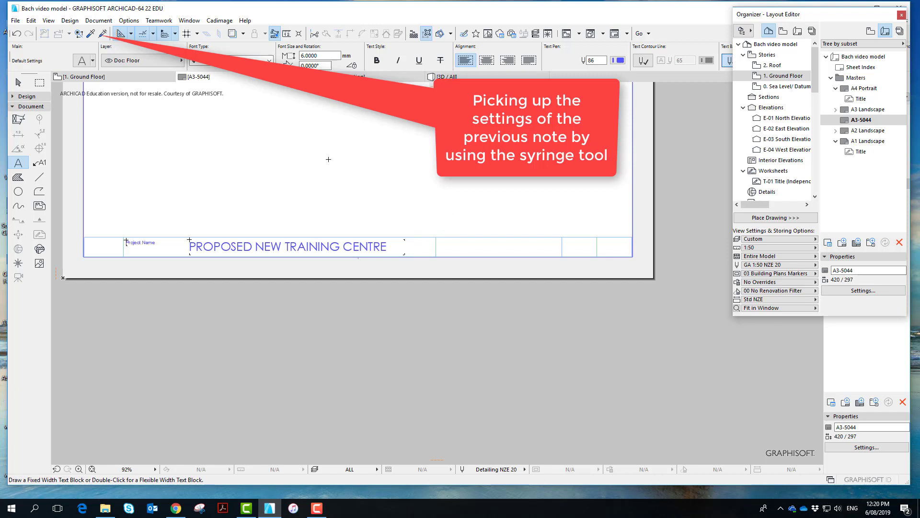
Write "FLOORPLAN" in a new text block above the title block using the picked-up text settings
click(292, 165)
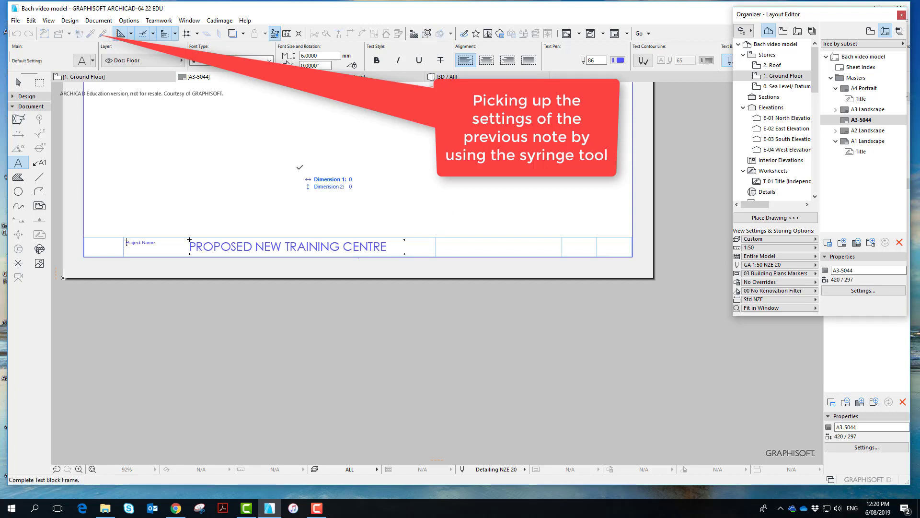
click(478, 183)
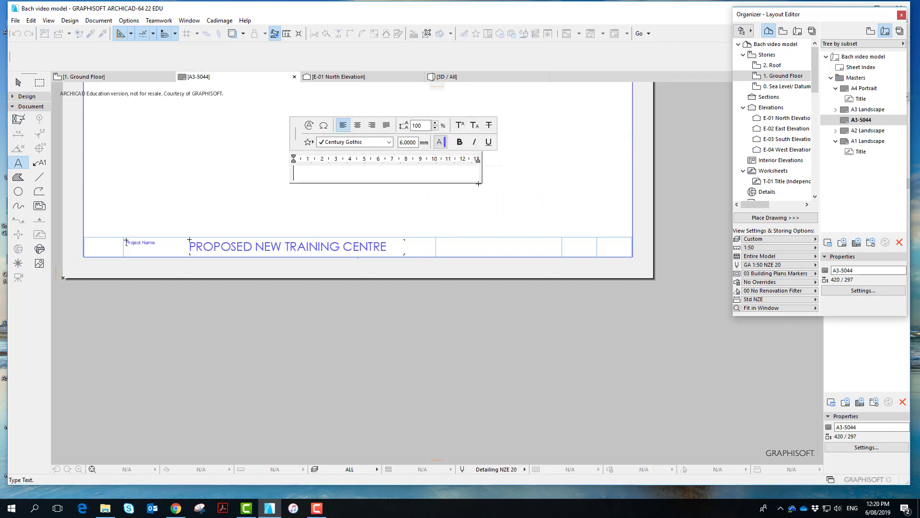
text(FLOOR)
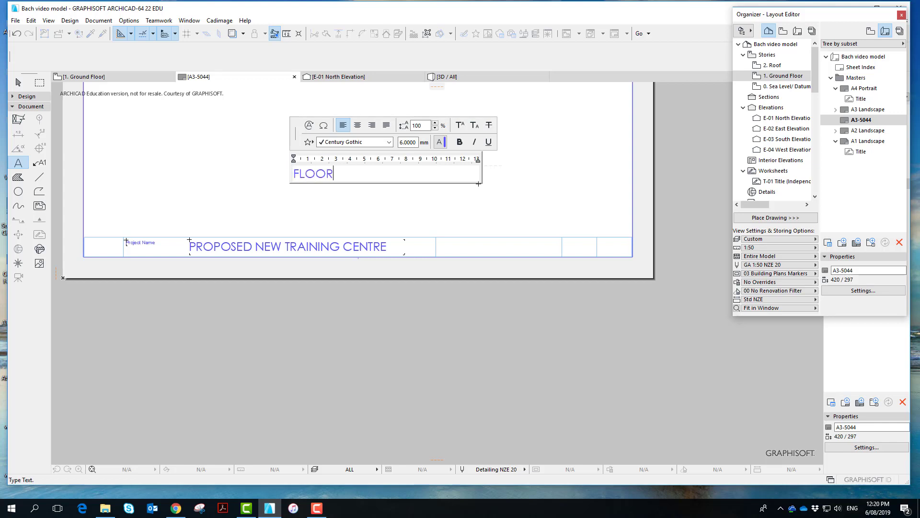
text(PLAN)
click(487, 195)
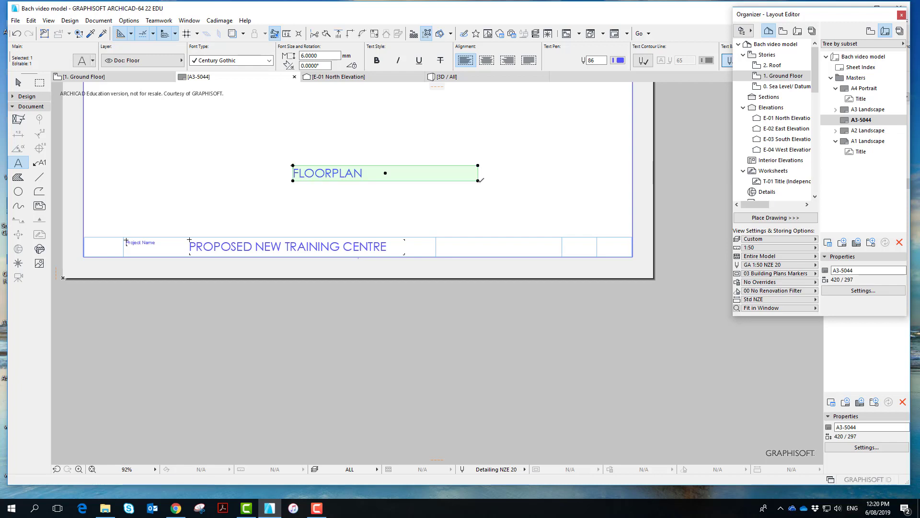
Narrow the "FLOORPLAN" text block to fit its text and move it by its centre into the title block cell beside "PROPOSED NEW TRAINING CENTRE"
drag(478, 180, 378, 181)
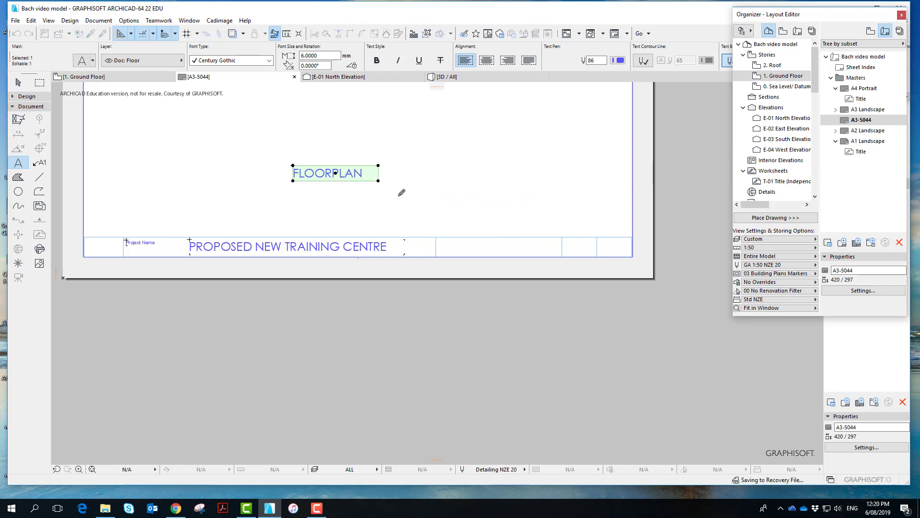
click(336, 173)
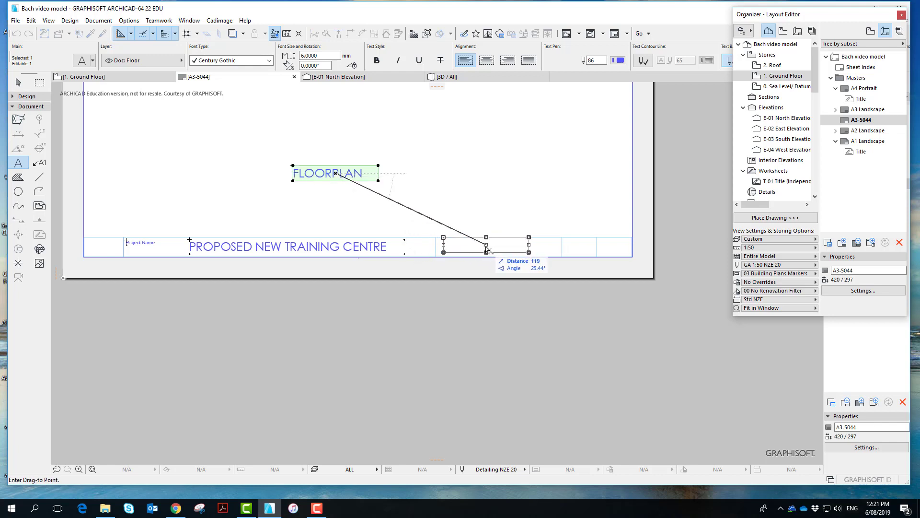
click(486, 249)
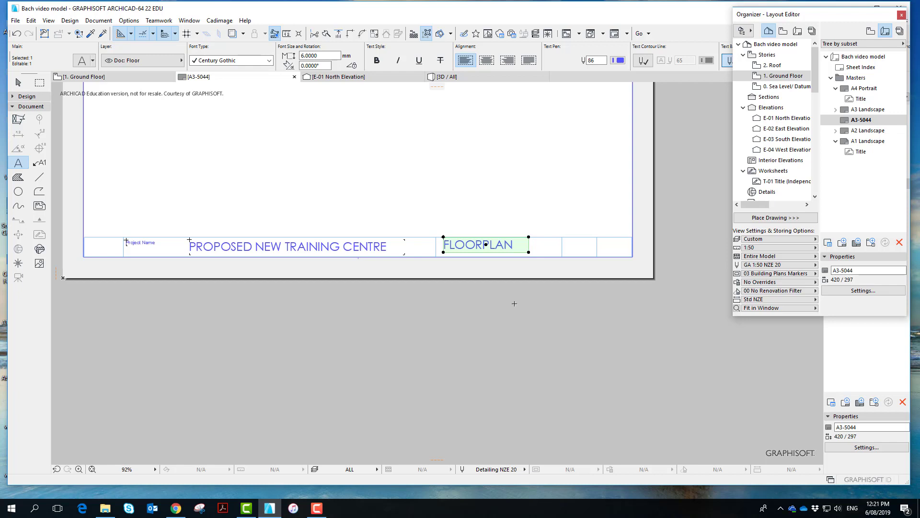
key(Escape)
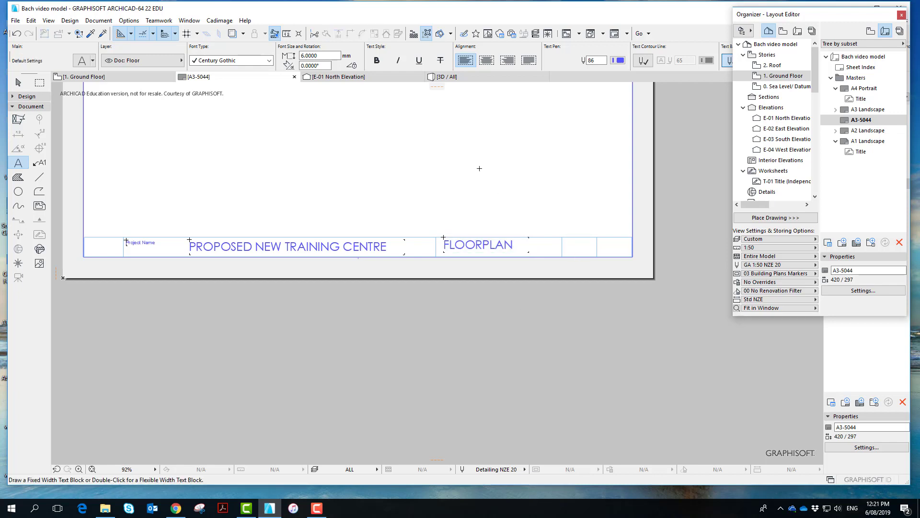
Write "1/50" in a new text block above the title block and move it by its centre into the cell beside "FLOORPLAN"
click(498, 190)
click(544, 206)
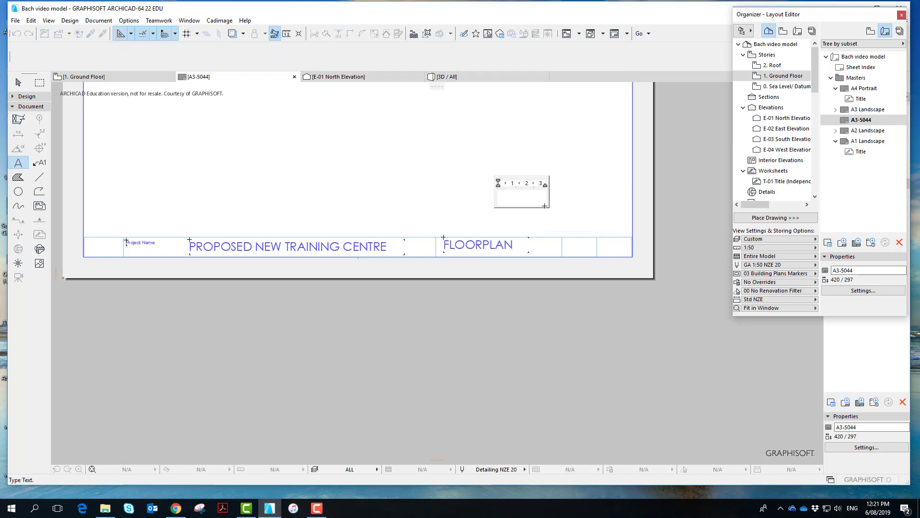
text(1/50)
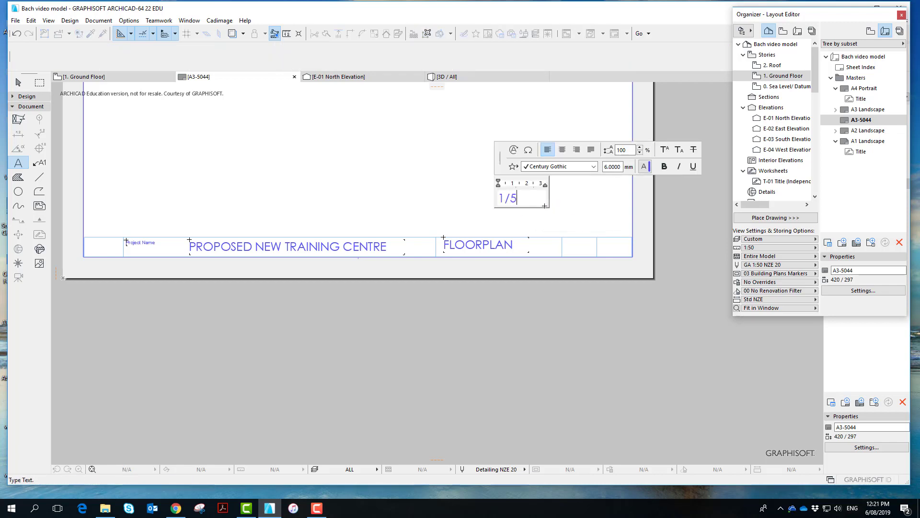
click(558, 217)
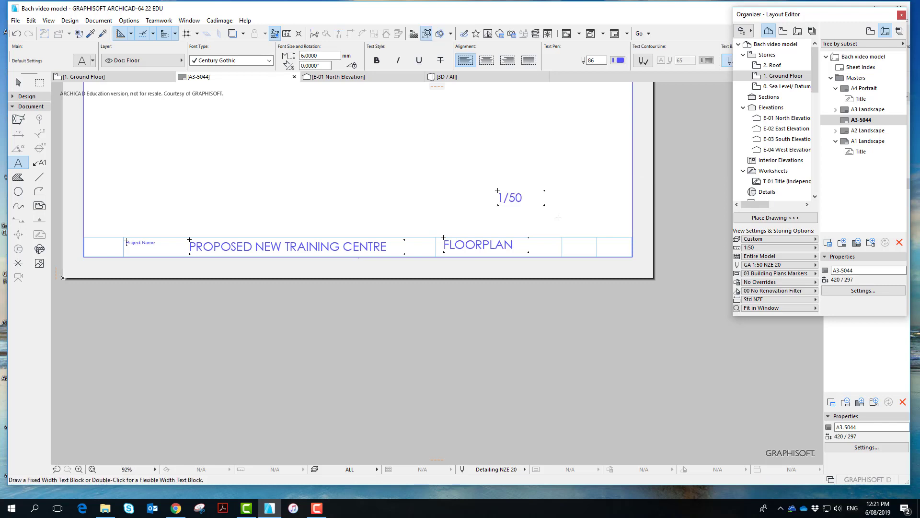
click(521, 198)
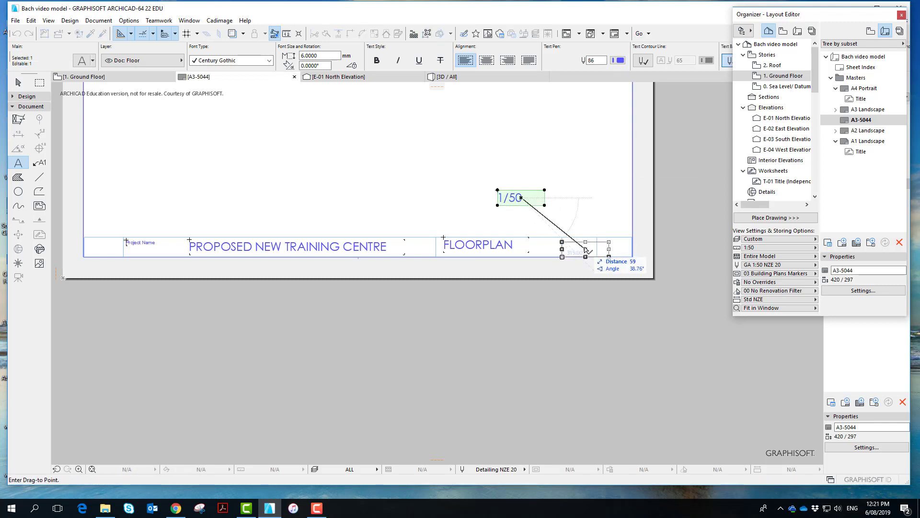
click(585, 248)
key(Escape)
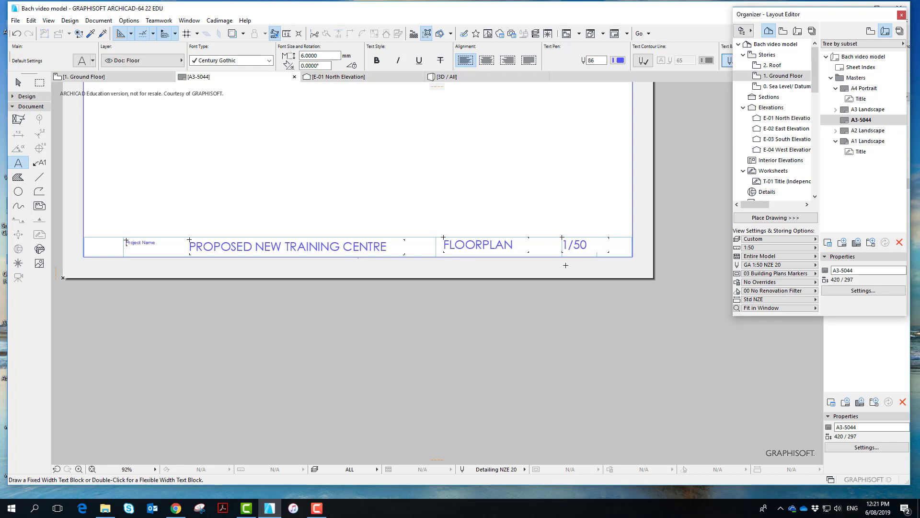
Save the 1. Ground Floor story and the E-01 North and E-02 East elevations as views in the Organizer's View Map
scroll(585, 221, down, 3)
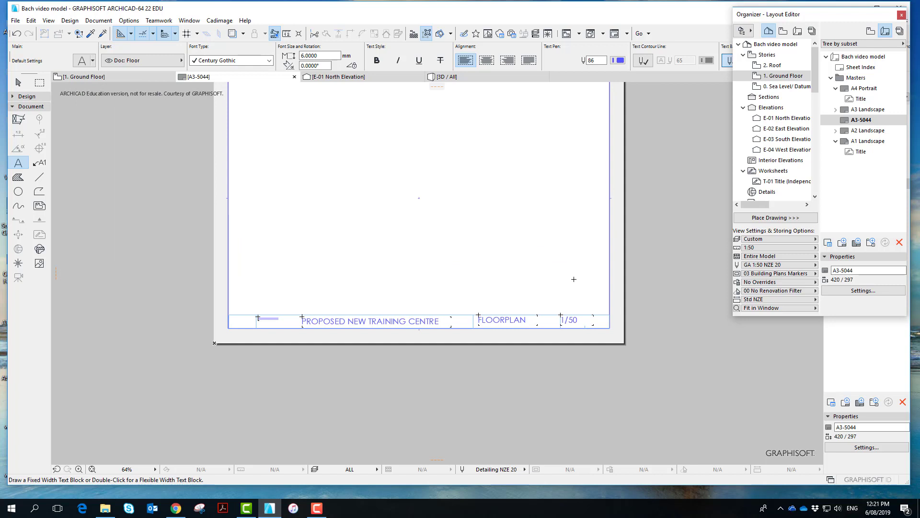
scroll(573, 279, down, 2)
middle_drag(570, 287, 546, 330)
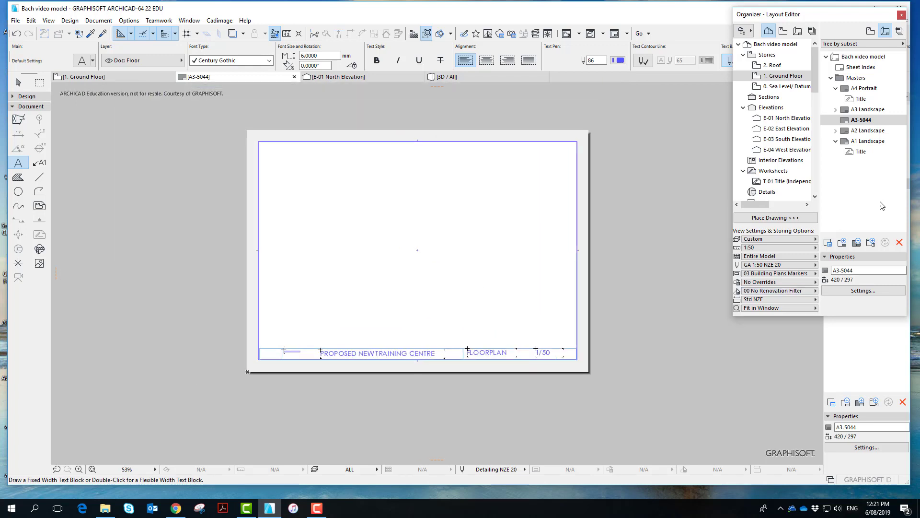
drag(814, 14, 683, 52)
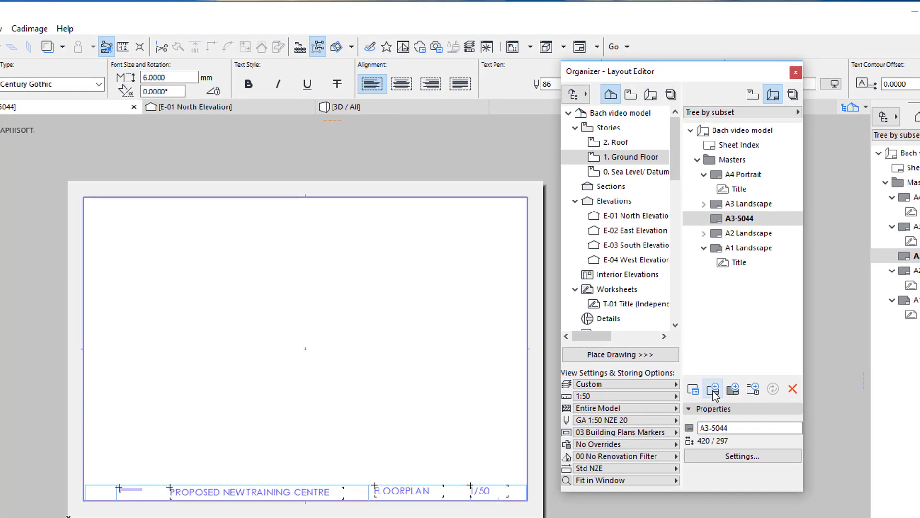
click(630, 95)
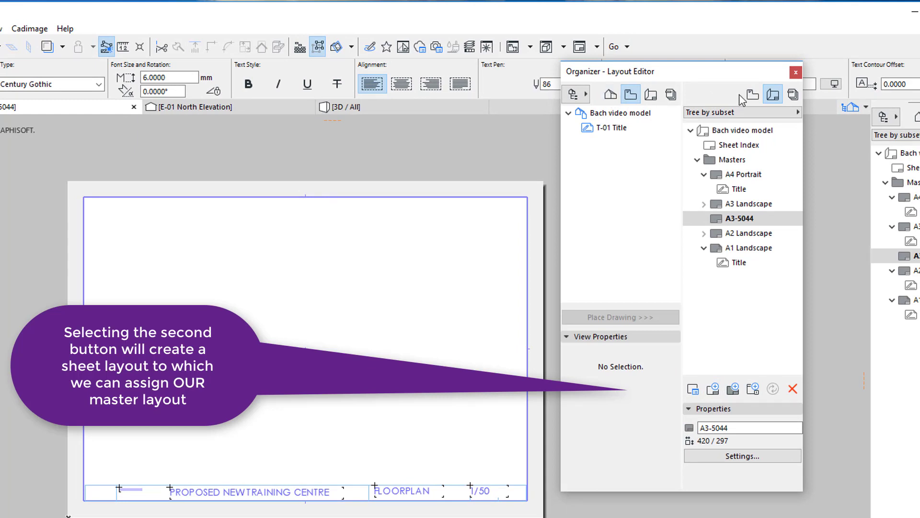
click(753, 94)
click(611, 96)
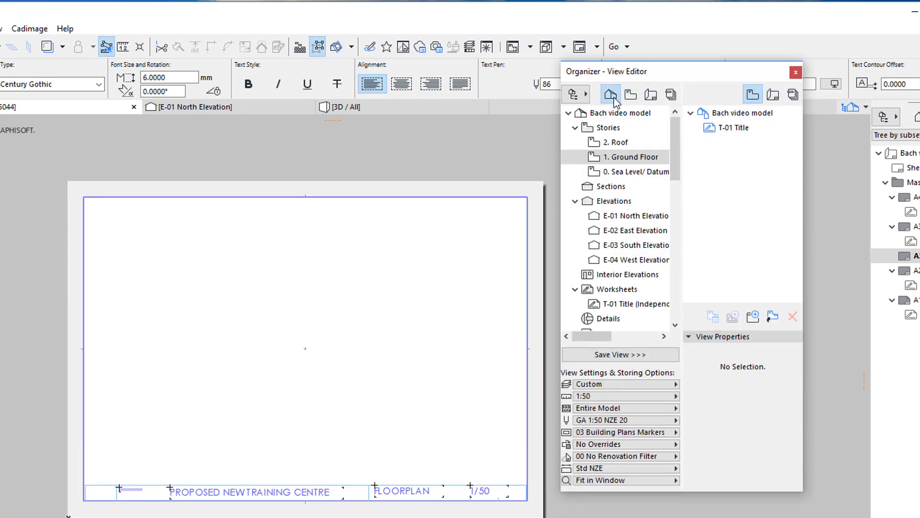
drag(618, 157, 721, 148)
click(628, 220)
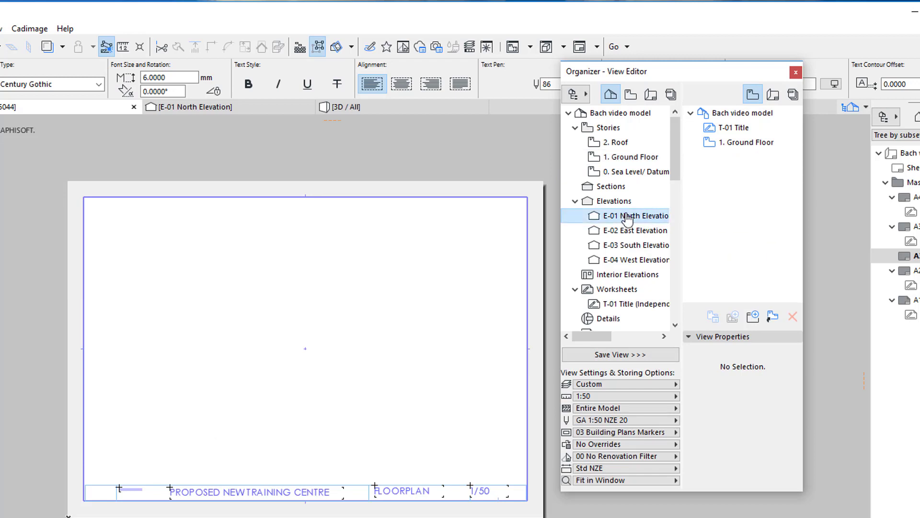
mouse_move(628, 220)
mouse_down()
mouse_move(729, 194)
mouse_move(680, 225)
mouse_move(726, 200)
mouse_up()
Display the View Map beside the Layout Book and create a new layout based on the A3-5044 master layout
drag(700, 73, 744, 70)
click(675, 93)
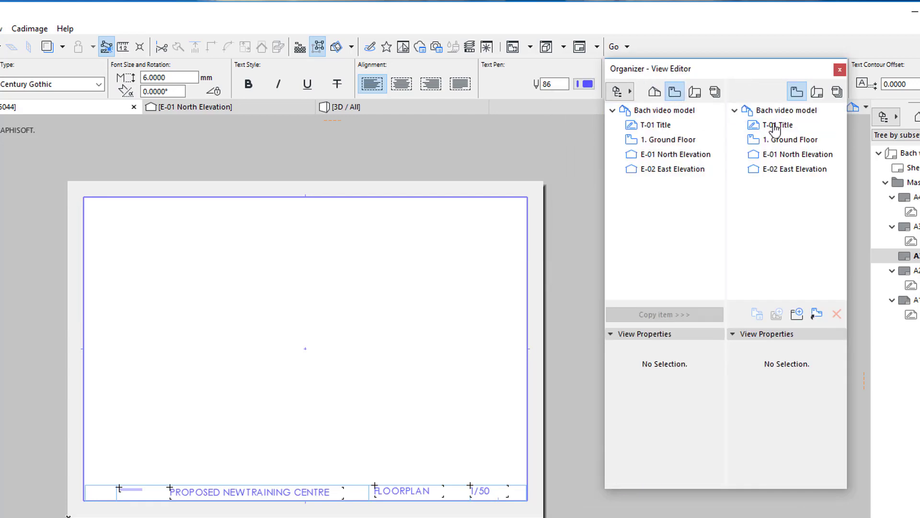
click(817, 93)
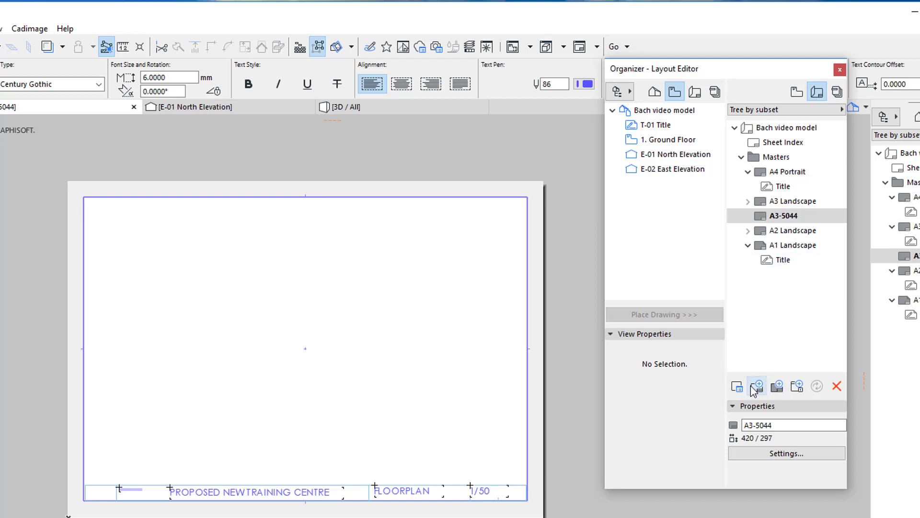
click(757, 387)
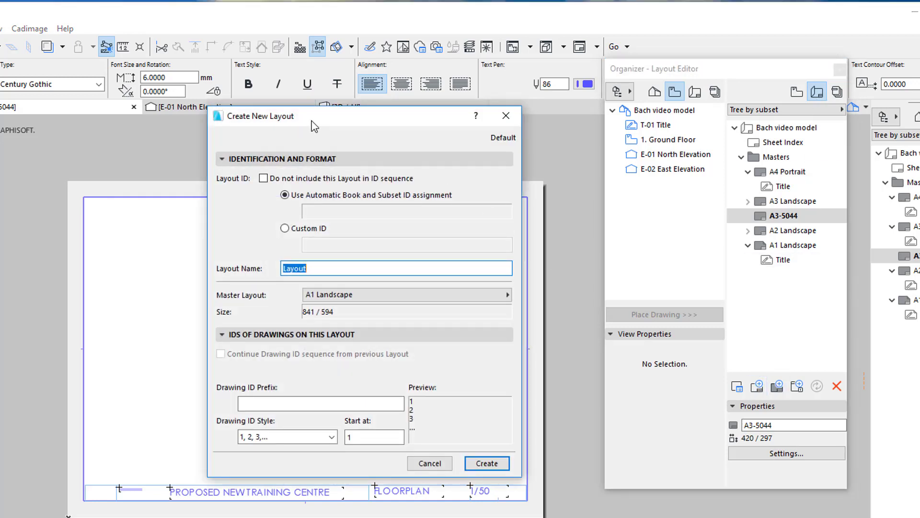
click(493, 295)
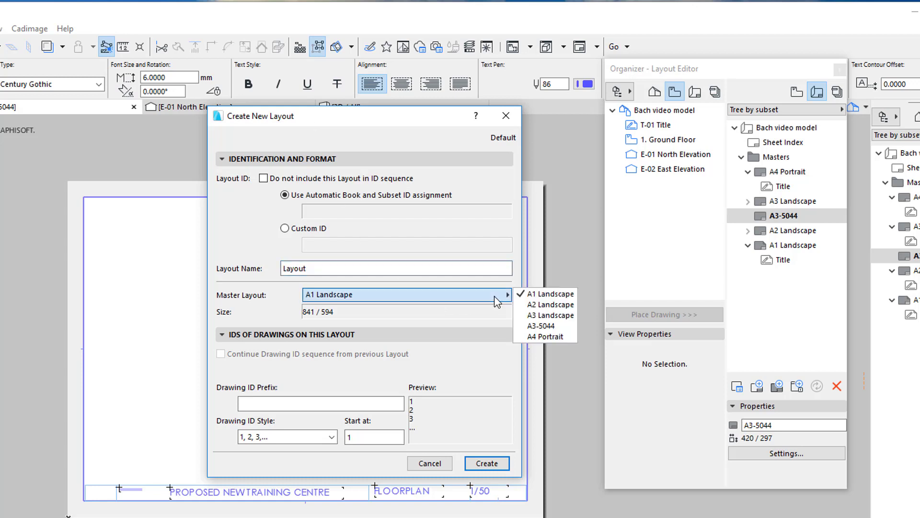
click(541, 325)
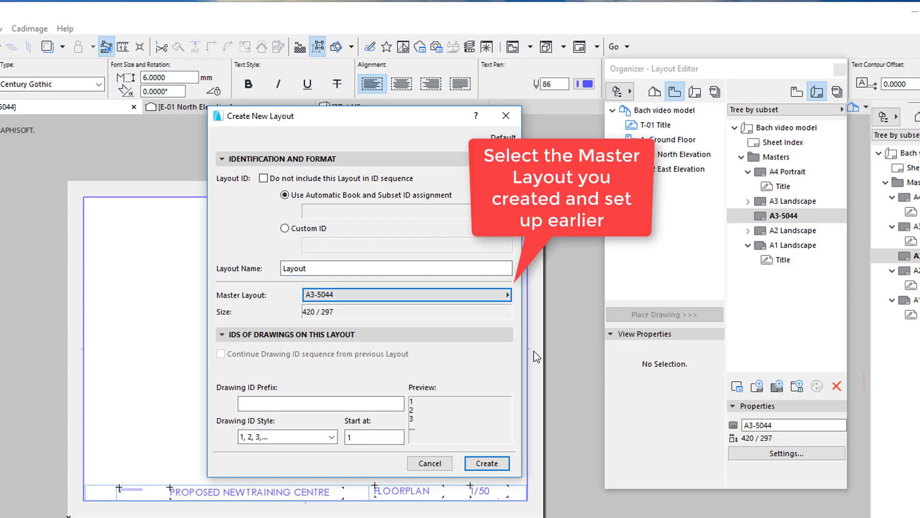
click(487, 464)
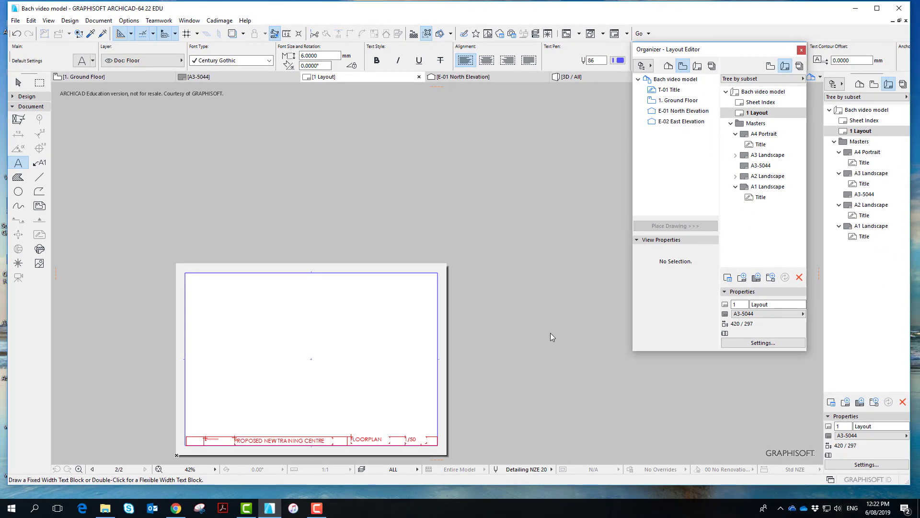
Check the title block on the new layout and reopen the A3-5044 master layout
scroll(320, 411, up, 3)
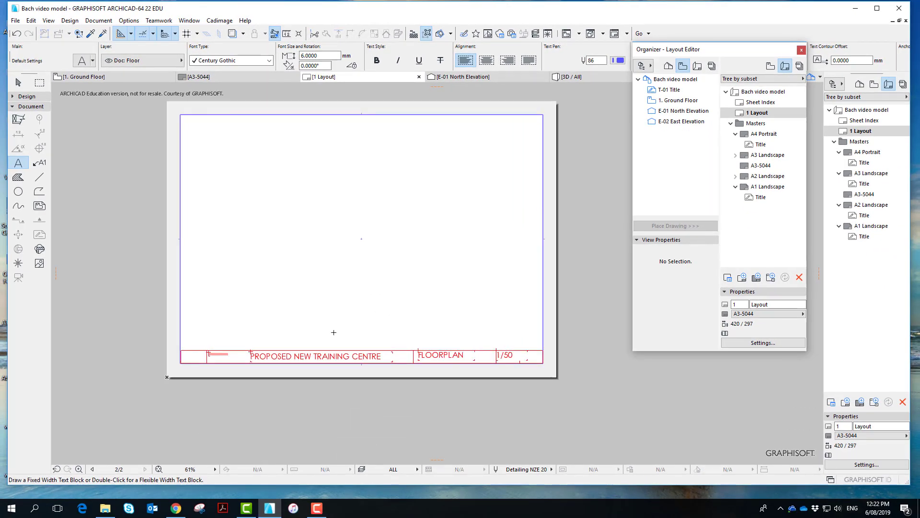
scroll(254, 355, up, 2)
scroll(383, 359, down, 2)
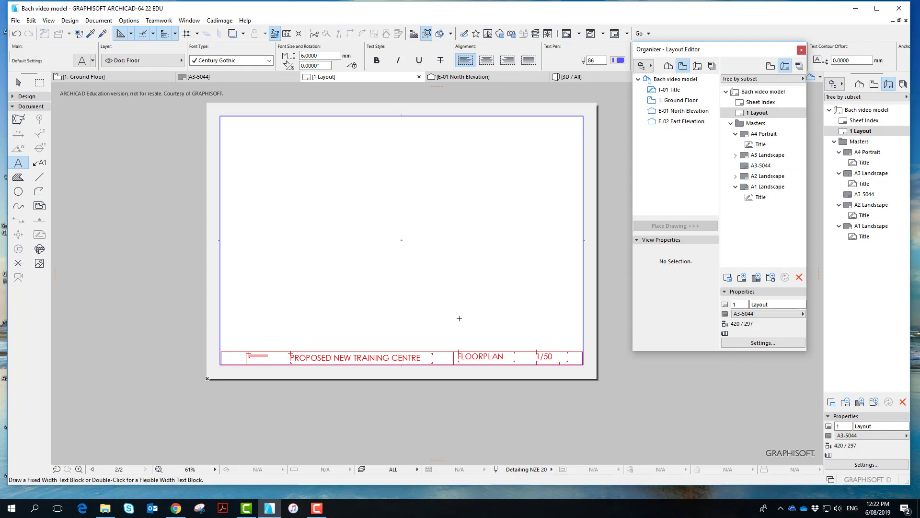
double_click(766, 166)
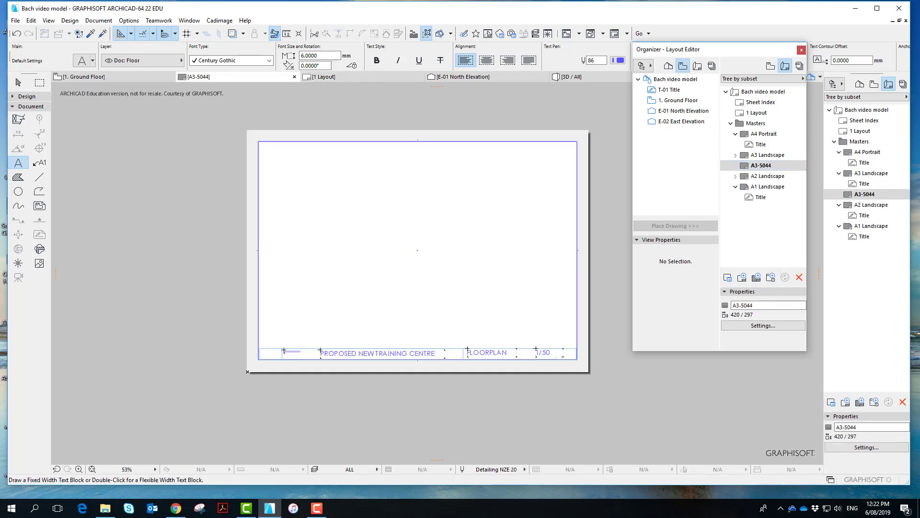
Switch to Chrome, open the green Unitec Institute of Technology logo from the image results, and start saving the image
click(175, 507)
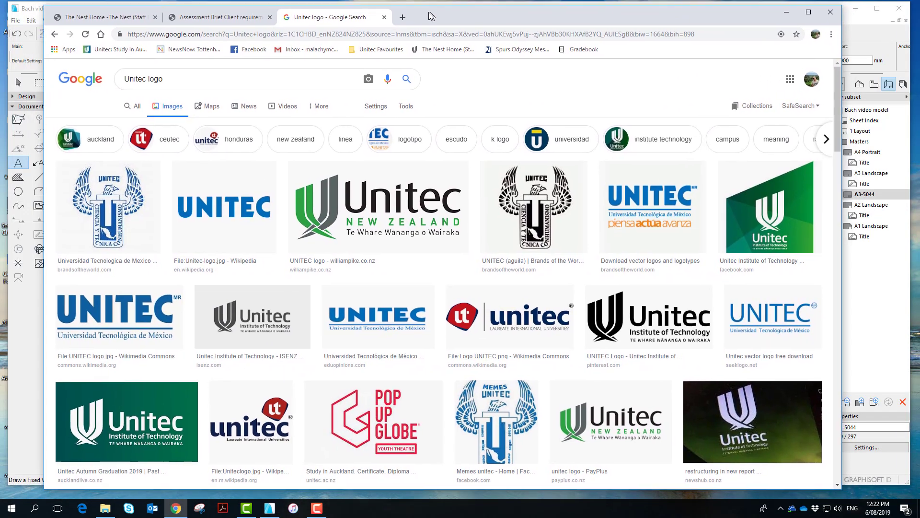
drag(431, 16, 412, 14)
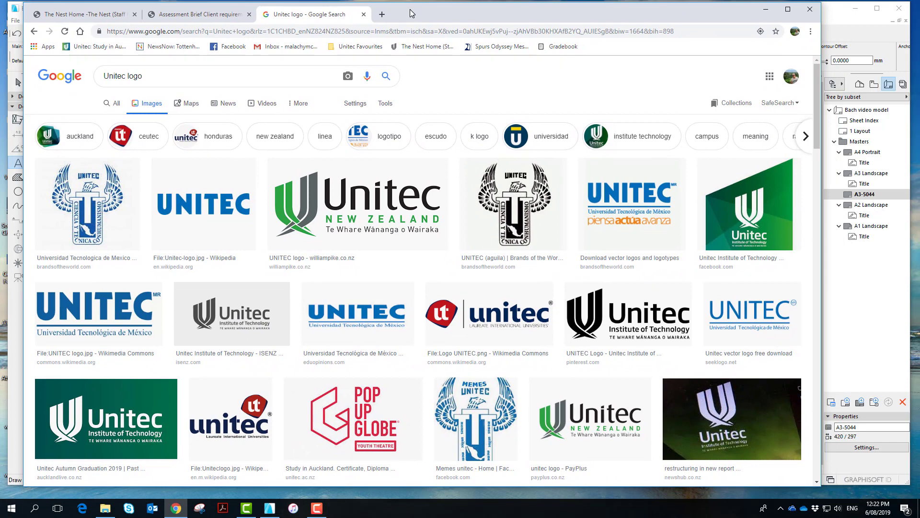
click(744, 215)
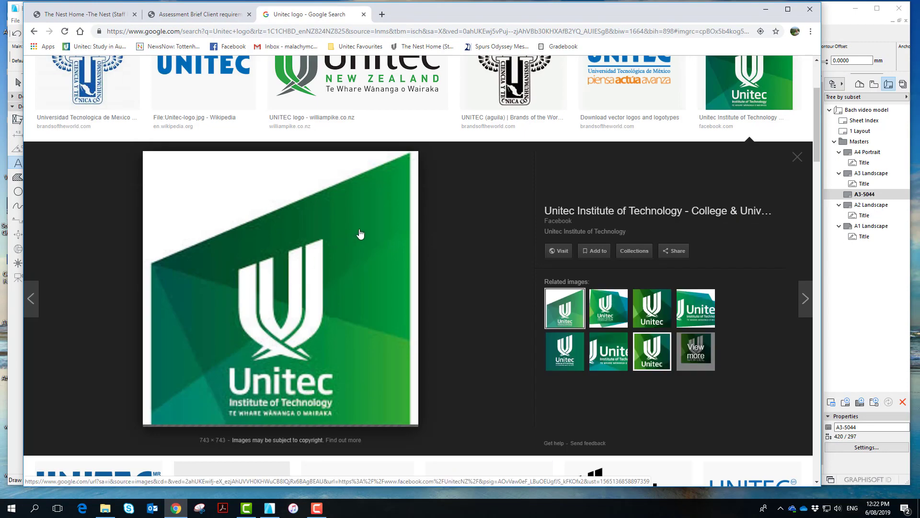
right_click(359, 230)
click(428, 317)
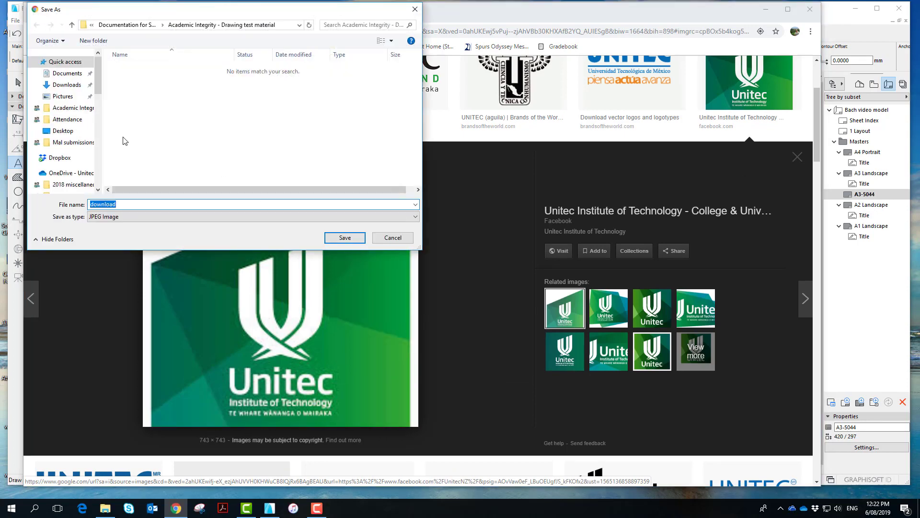
Save the logo image to the Desktop under the file name "Unitc logo"
click(67, 130)
double_click(96, 203)
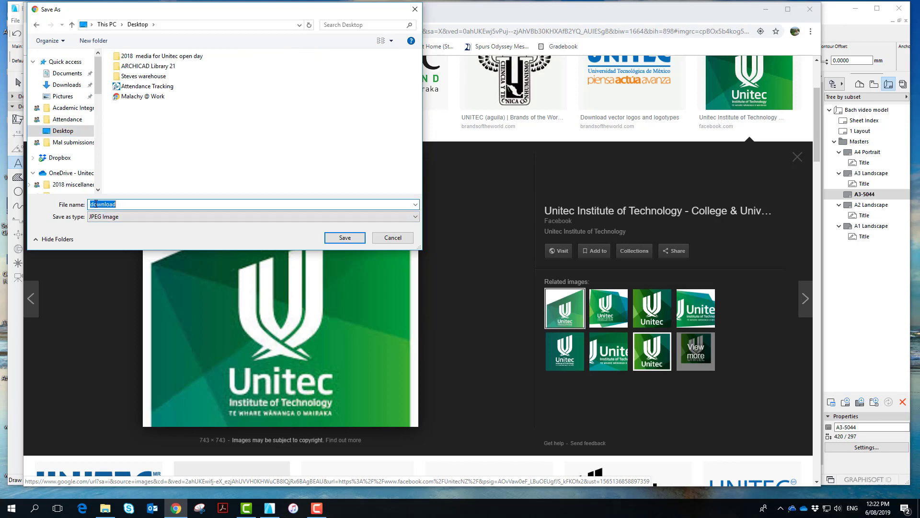
text(uN)
key(BackSpace)
key(BackSpace)
key(BackSpace)
key(BackSpace)
key(BackSpace)
key(BackSpace)
key(BackSpace)
key(BackSpace)
key(BackSpace)
key(BackSpace)
click(345, 237)
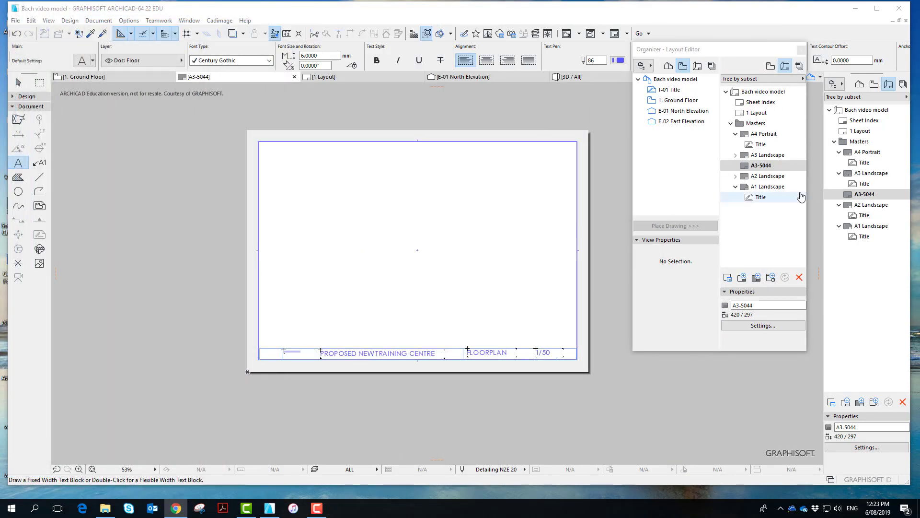
Place the "Unitc logo" image from the Desktop as an external drawing on the A3-5044 master layout above the title block
scroll(438, 285, up, 1)
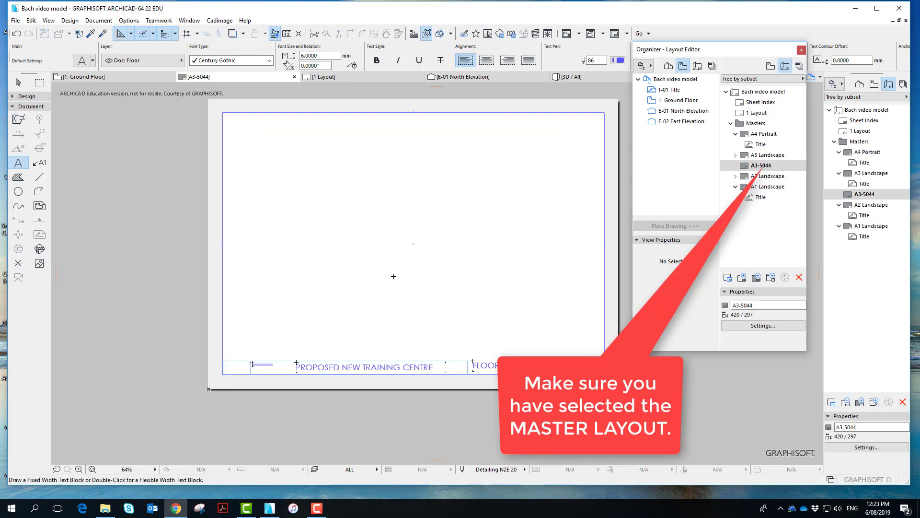
click(16, 20)
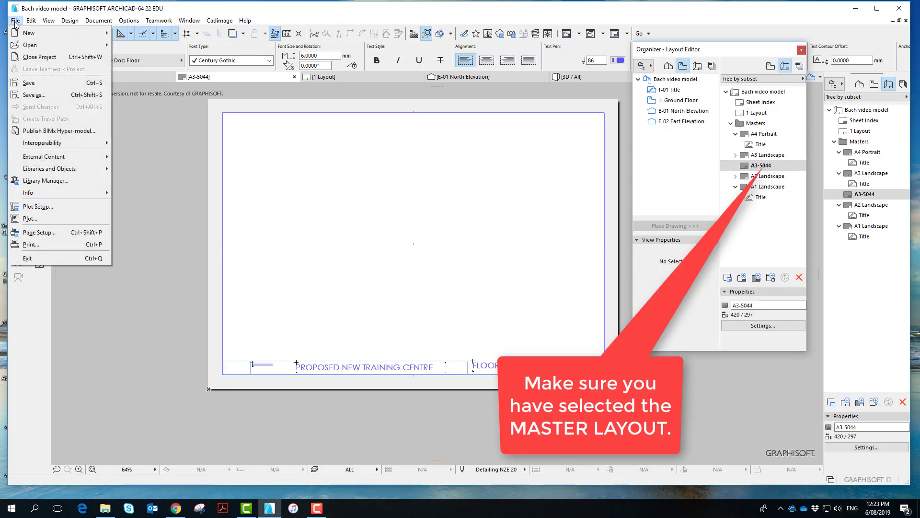
mouse_move(67, 157)
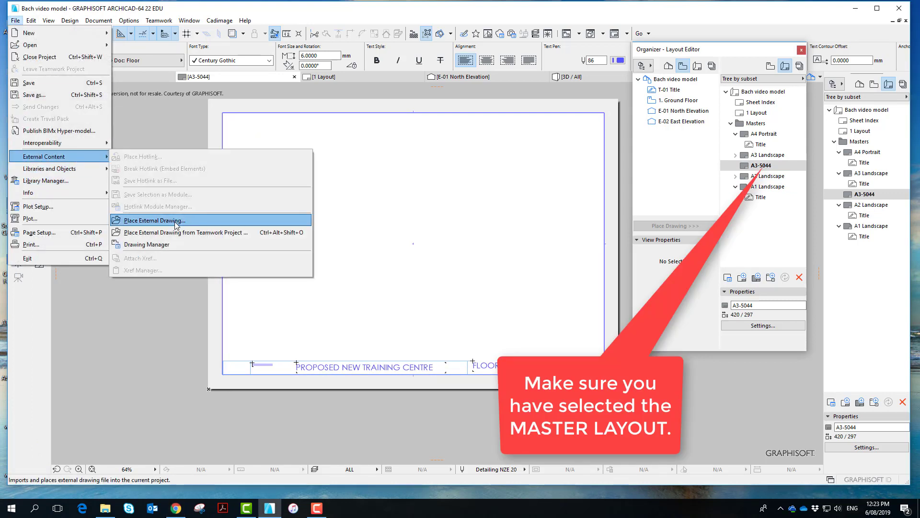
click(175, 221)
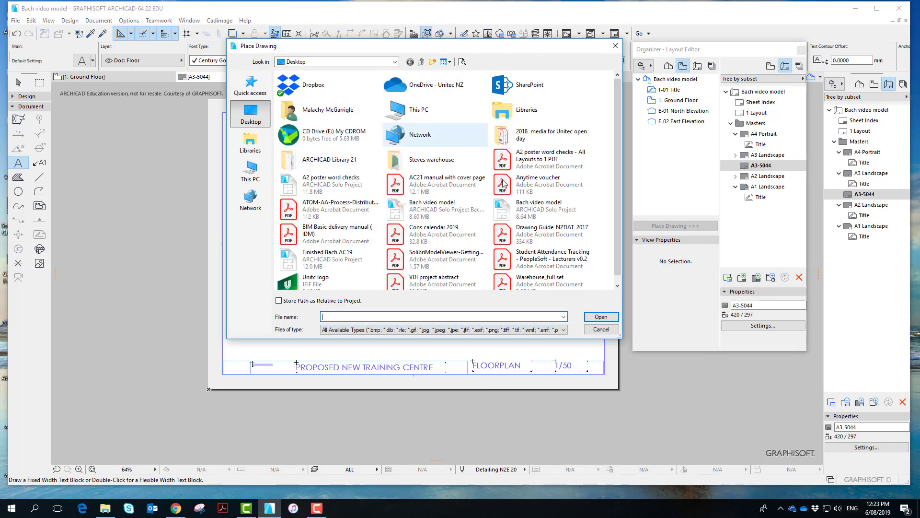
click(319, 281)
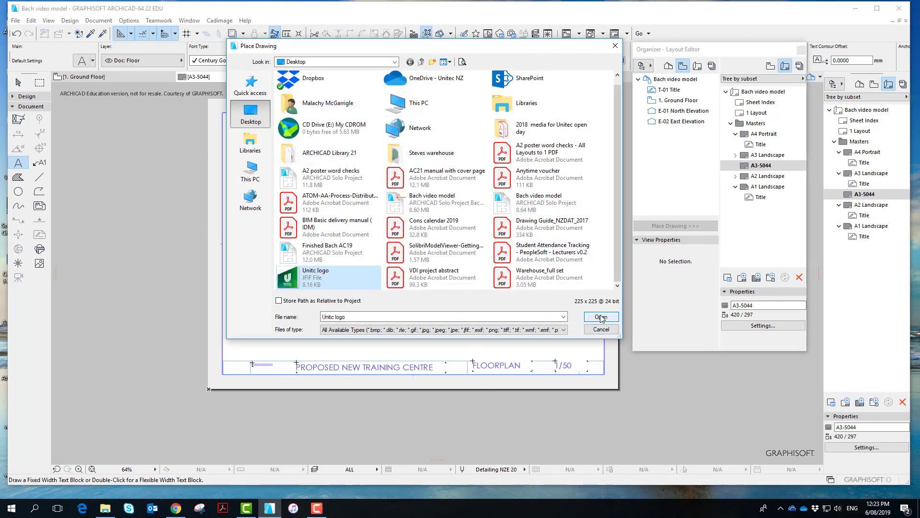
click(601, 317)
click(399, 297)
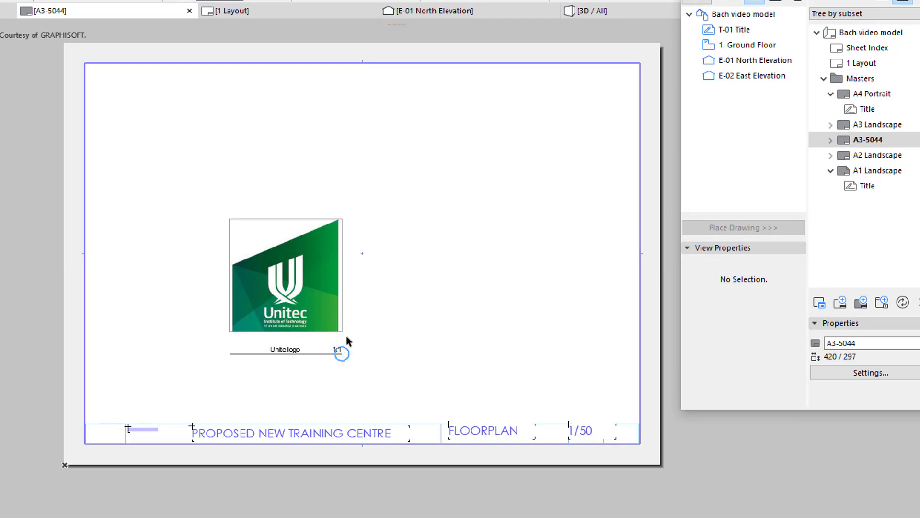
Set the placed logo drawing's title to No Title
click(343, 333)
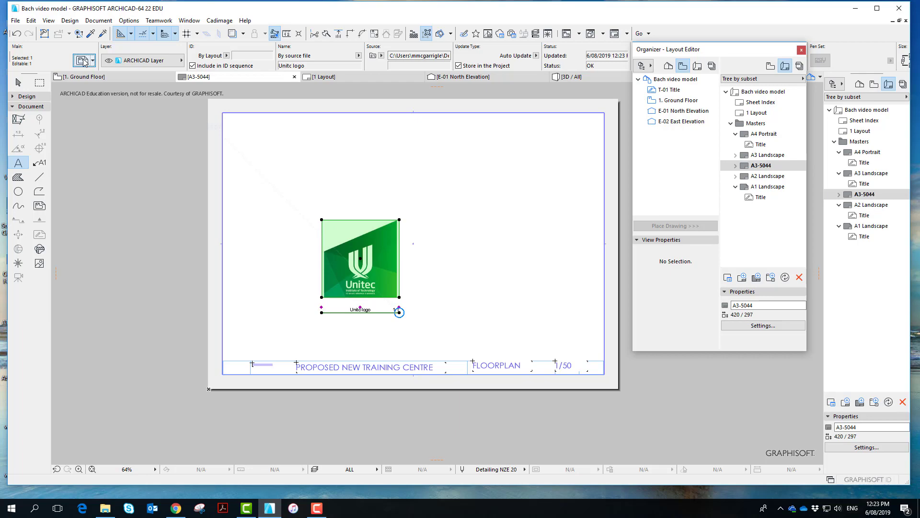
click(67, 55)
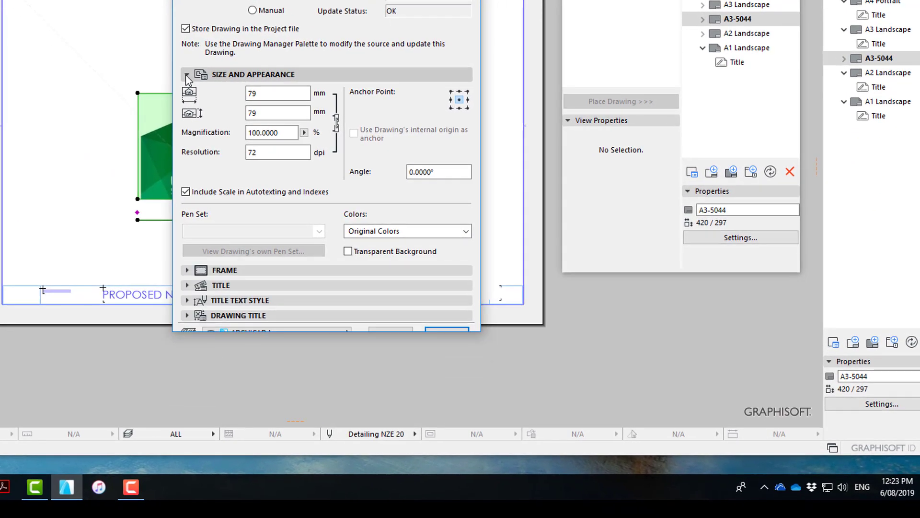
click(357, 206)
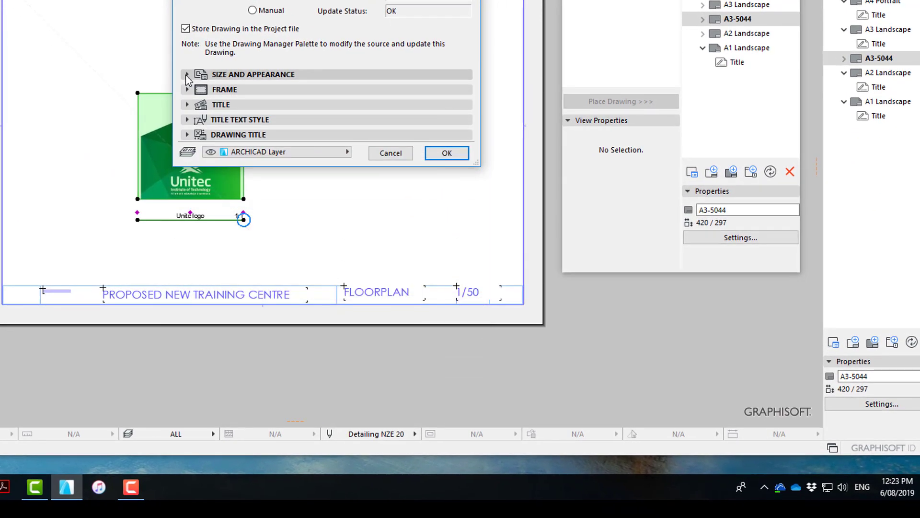
click(186, 105)
click(358, 124)
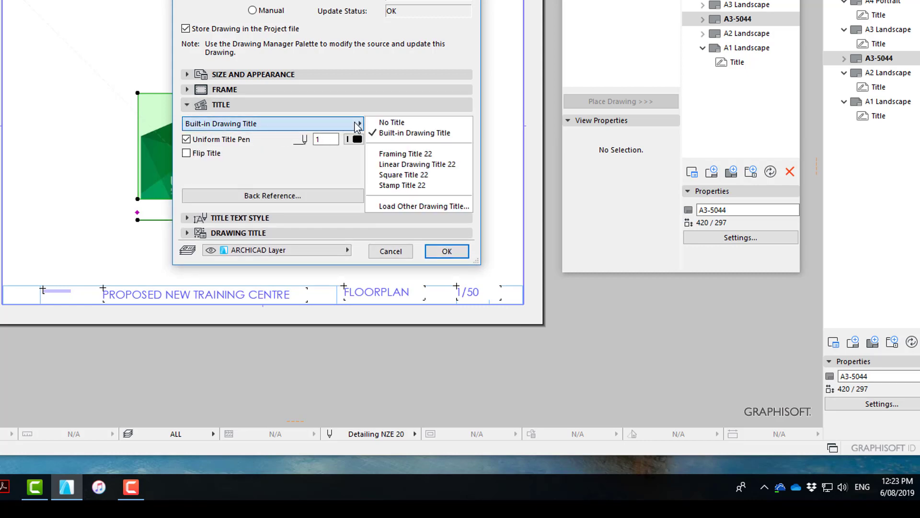
click(391, 122)
click(447, 251)
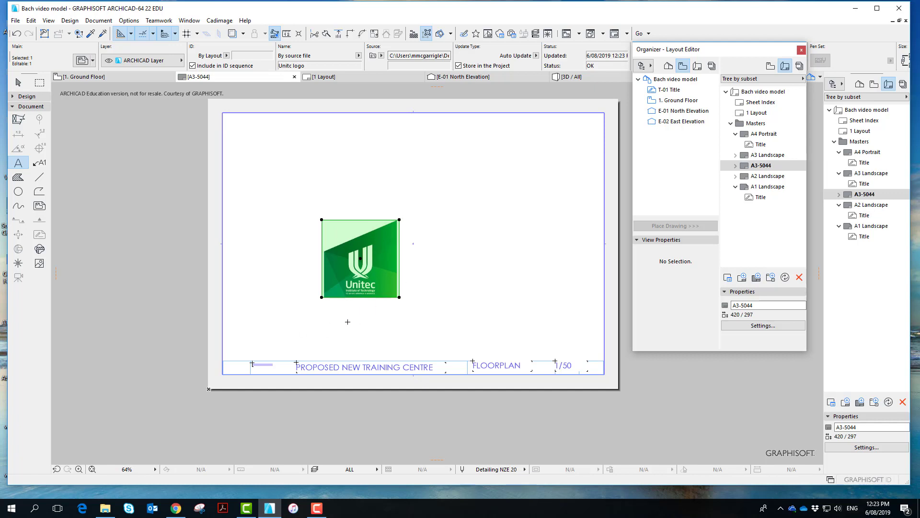
Move the logo by its lower-left corner onto the lower-left corner of the title block
key(ctrl+d)
click(321, 297)
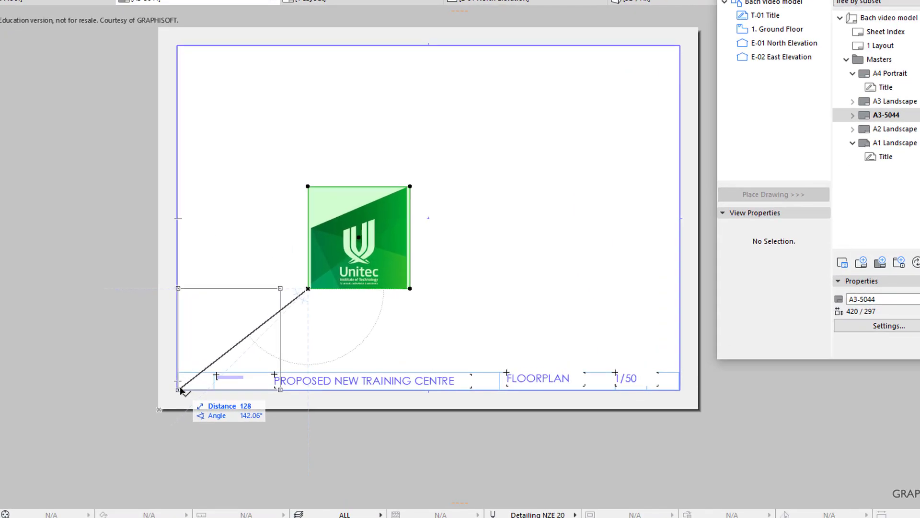
click(178, 390)
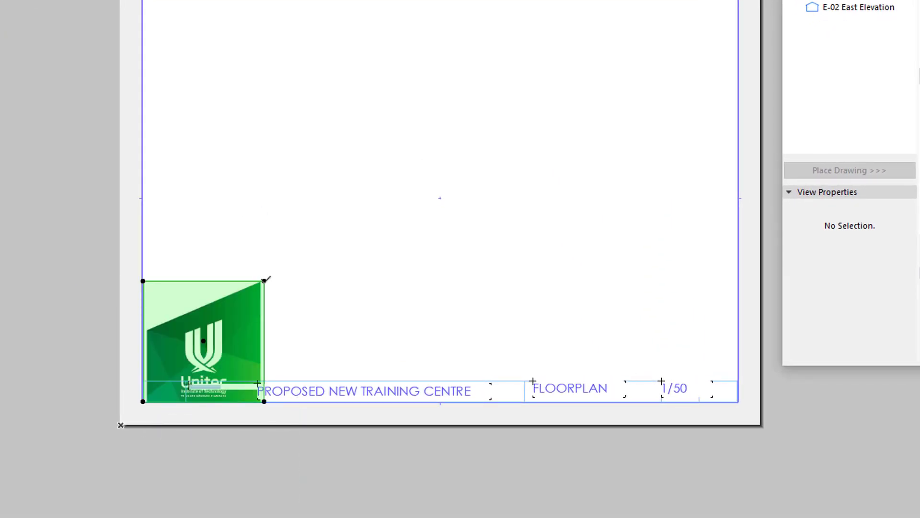
Try to fit the logo into the title block's first cell by adjusting its frame corner, and undo the change
click(264, 279)
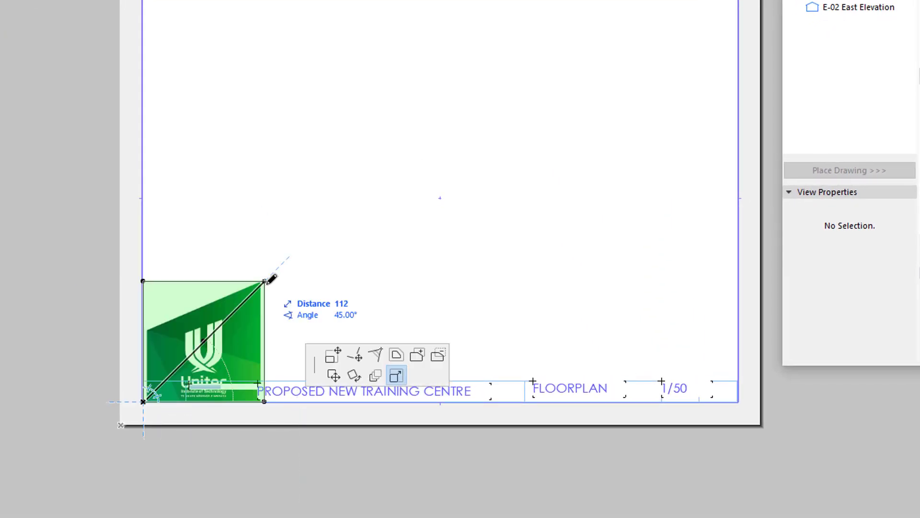
click(331, 354)
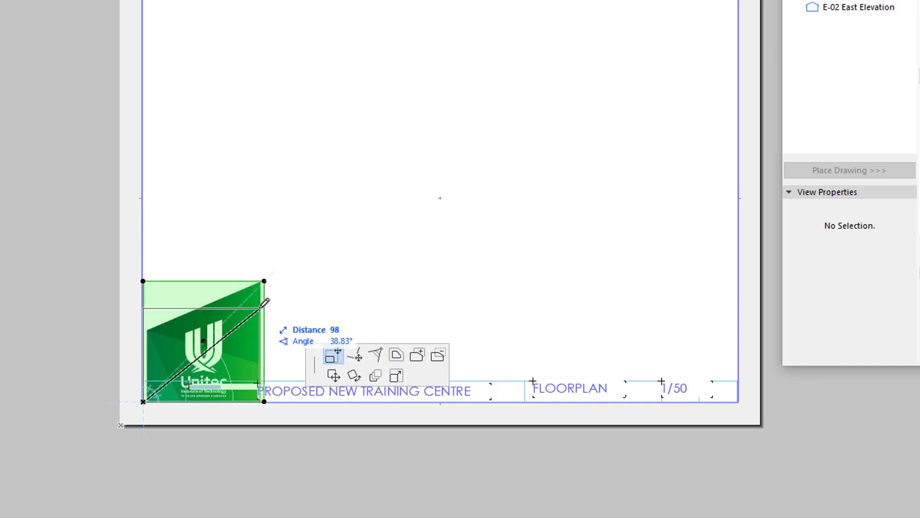
click(186, 380)
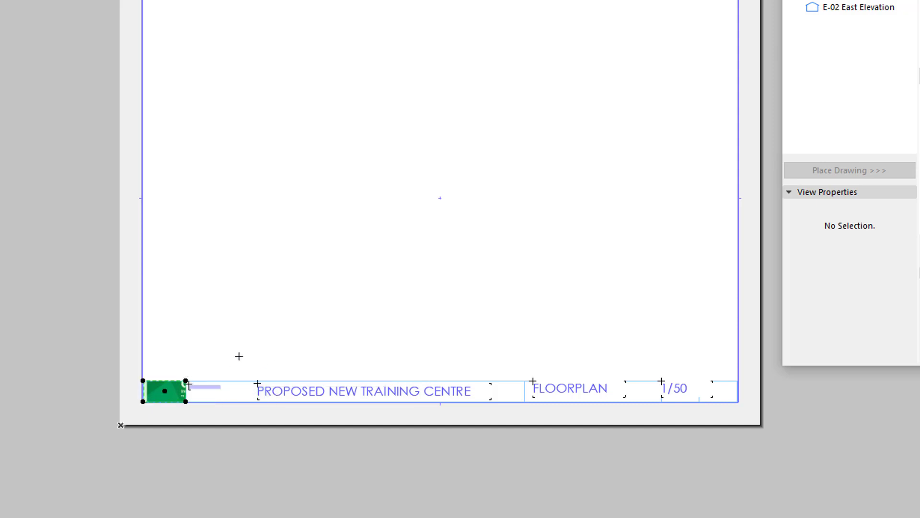
key(ctrl+z)
Resize the logo proportionally to fit the height of the title block's first cell and move it towards the cell's centre
click(264, 279)
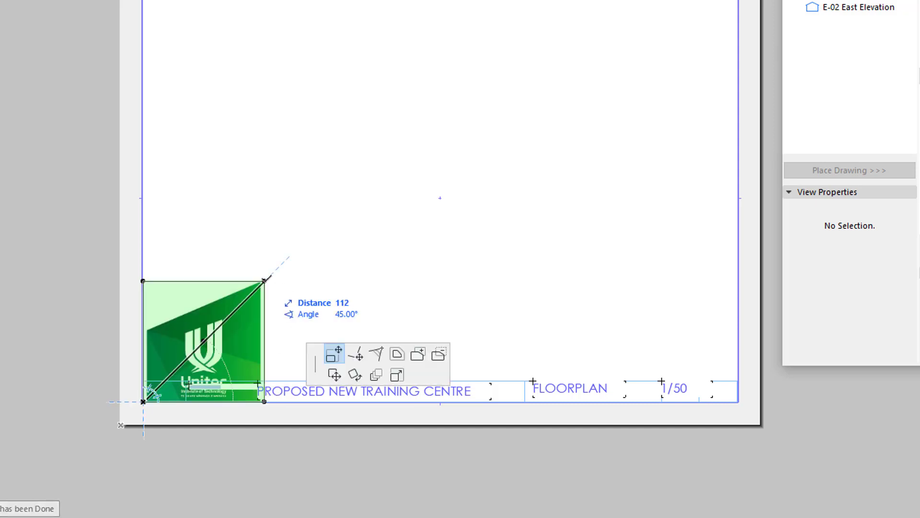
click(397, 376)
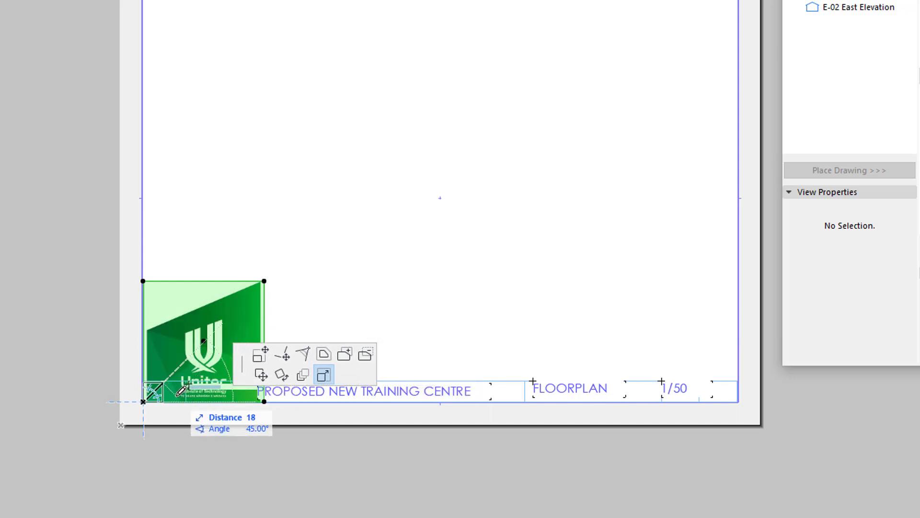
click(177, 394)
scroll(125, 427, up, 5)
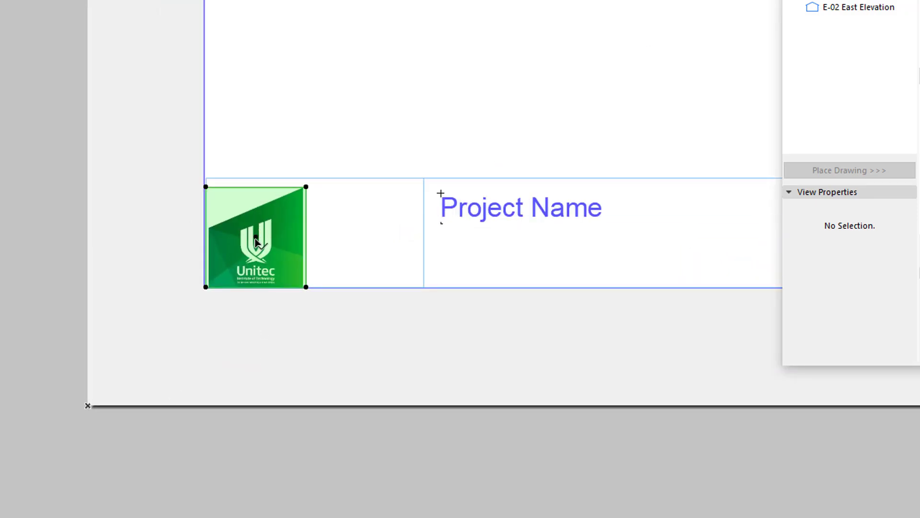
drag(255, 241, 295, 232)
key(Escape)
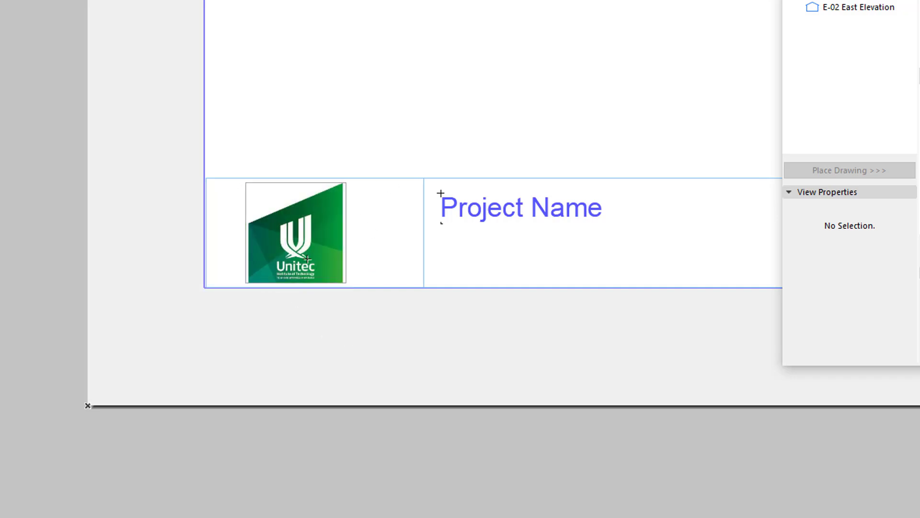
Open the "1 Layout" layout and check how the logo appears in its title block
scroll(406, 293, up, 2)
scroll(405, 298, down, 4)
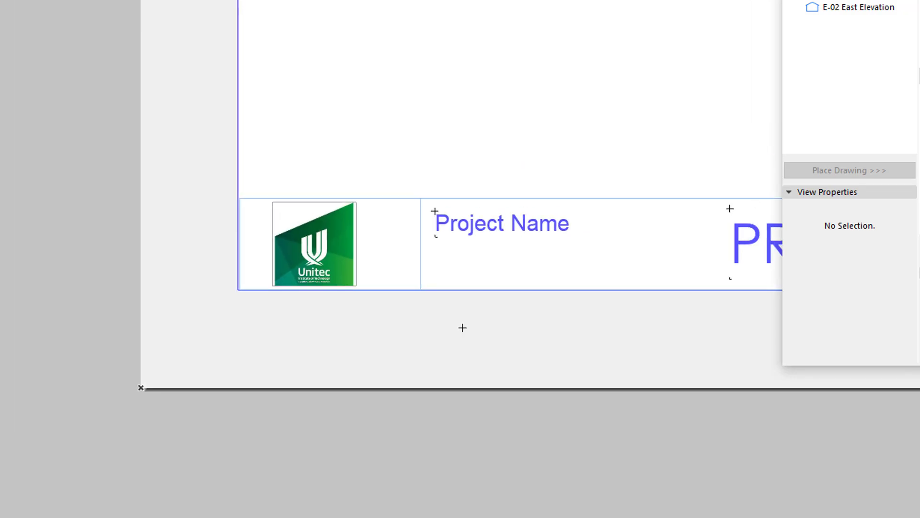
middle_drag(462, 327, 371, 341)
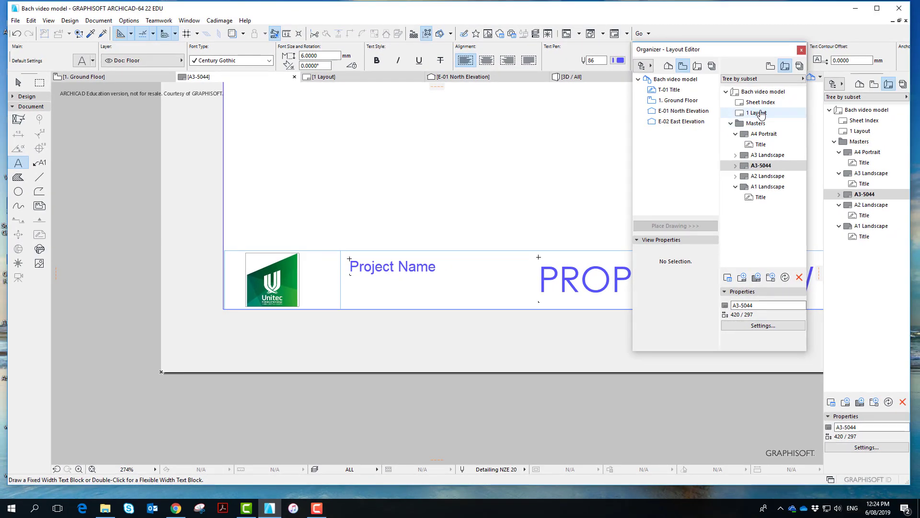
double_click(760, 113)
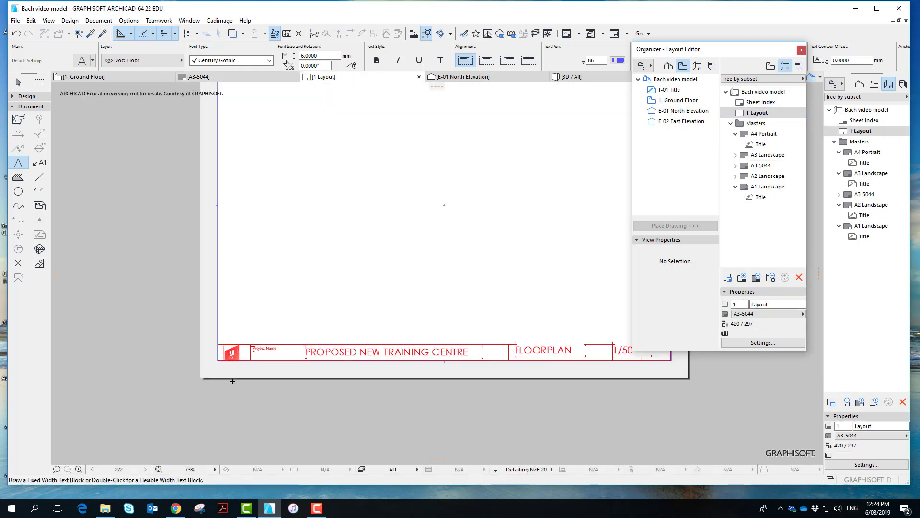
scroll(233, 381, up, 3)
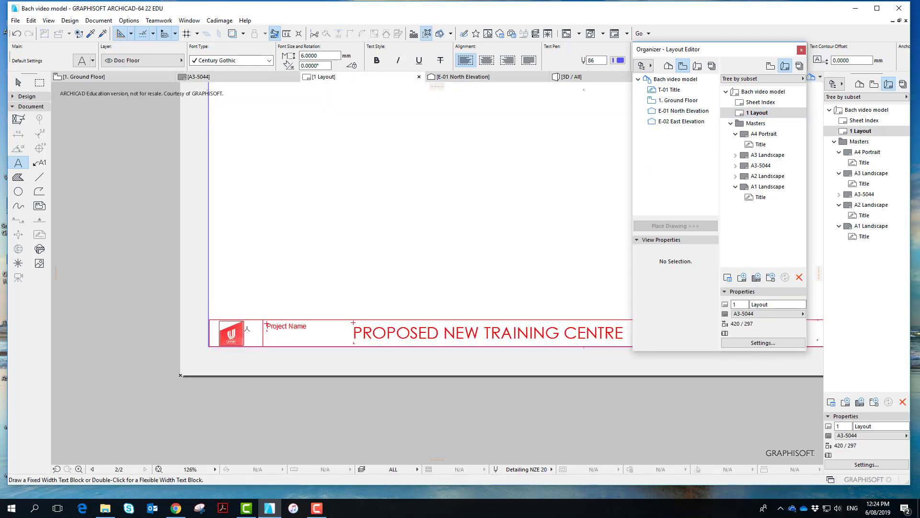
Rename the layout as Floorplan
click(751, 304)
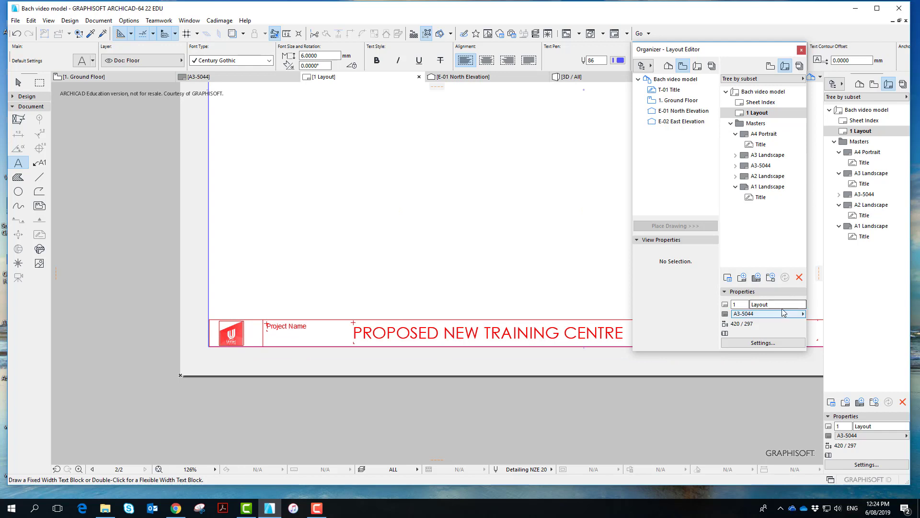
double_click(752, 304)
text(Floorplan)
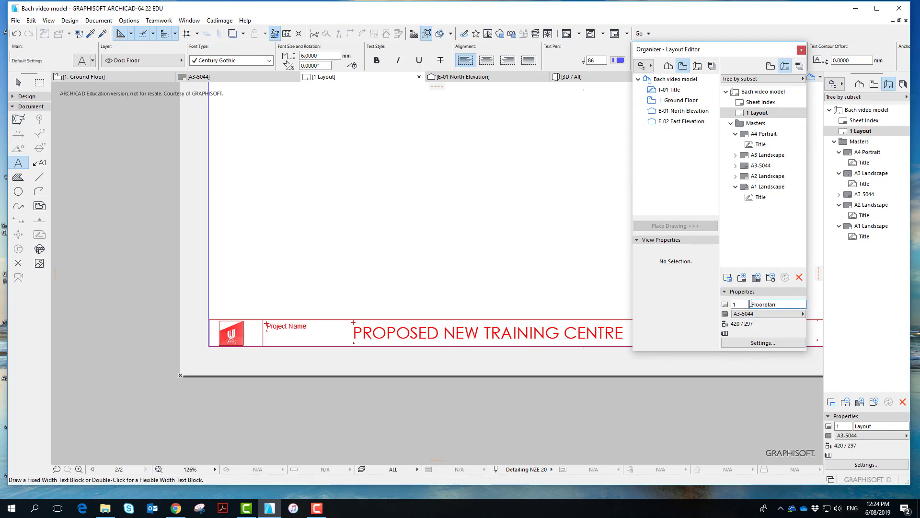
key(Return)
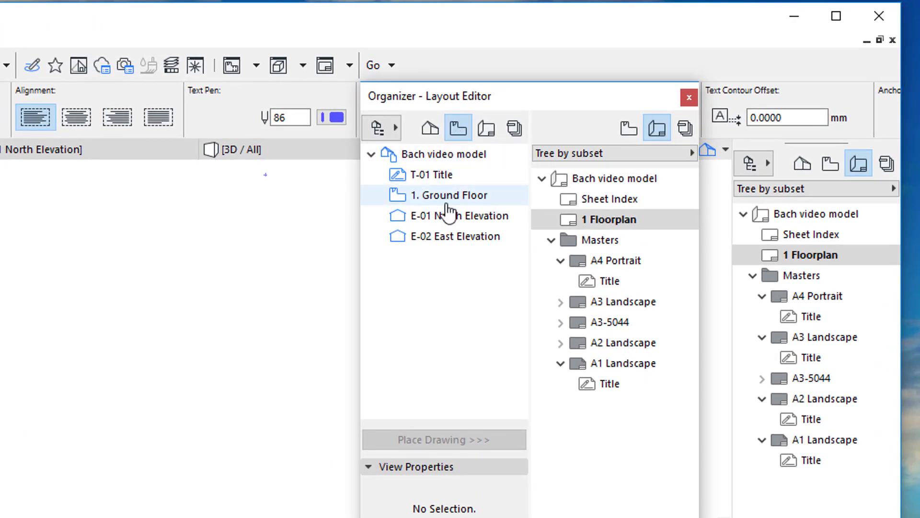
Place the 1. Ground Floor view on the Floorplan layout and fit the whole sheet and drawing in view
mouse_move(439, 201)
mouse_down()
mouse_move(555, 205)
mouse_move(569, 222)
mouse_up()
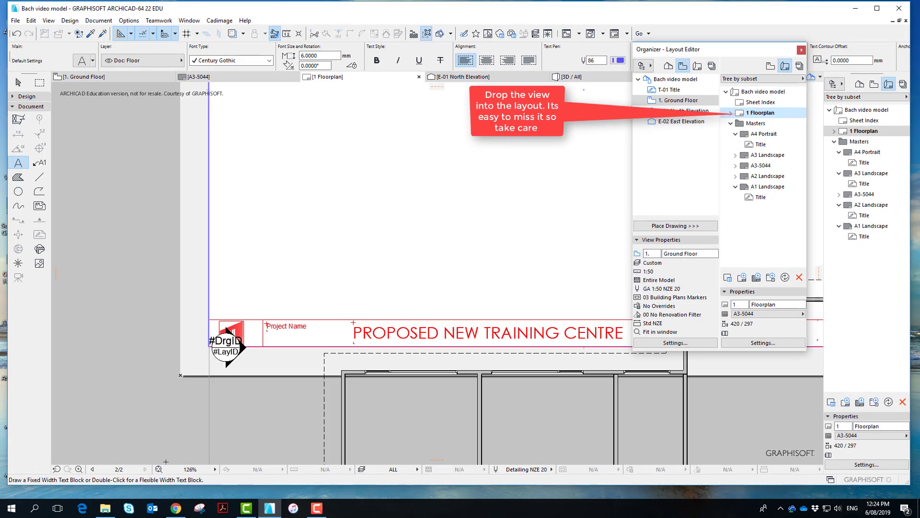
click(158, 469)
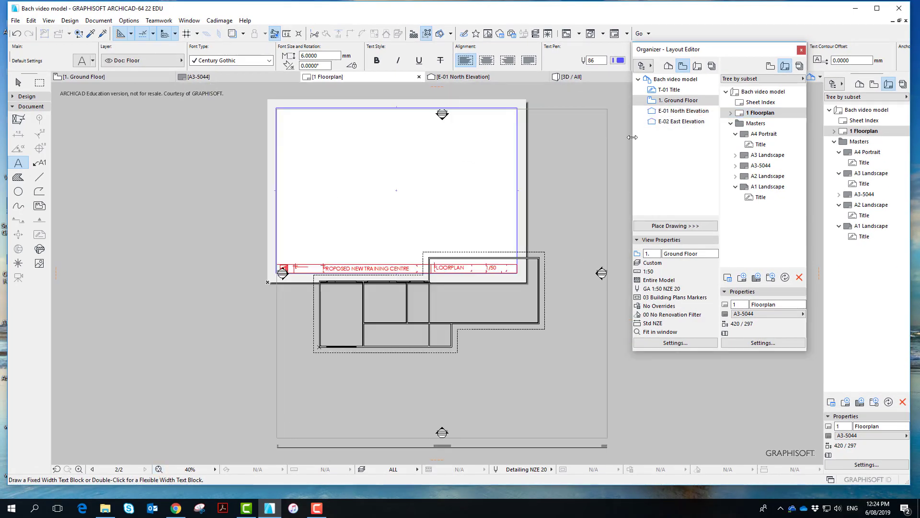
Crop the Ground Floor drawing's frame from the top-right, bottom-right and top-left corners closer to the building plan, keeping its scale
shift+click(606, 177)
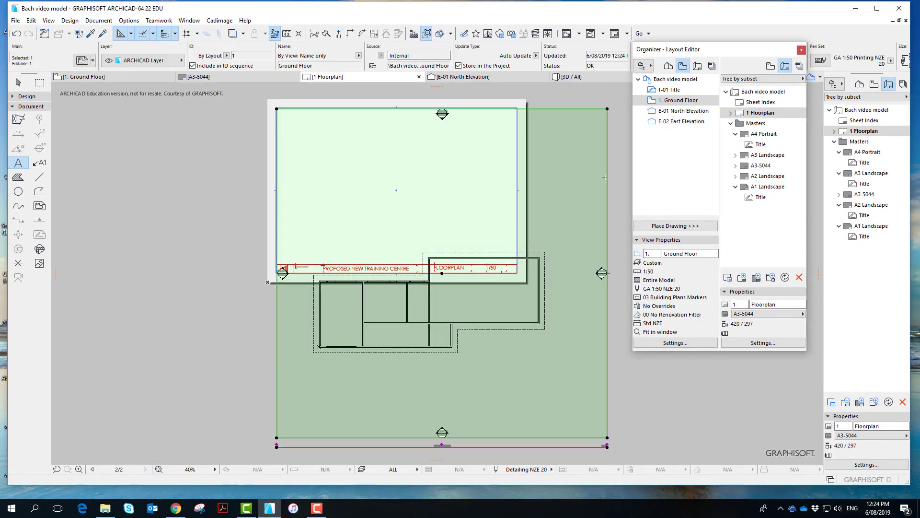
click(606, 108)
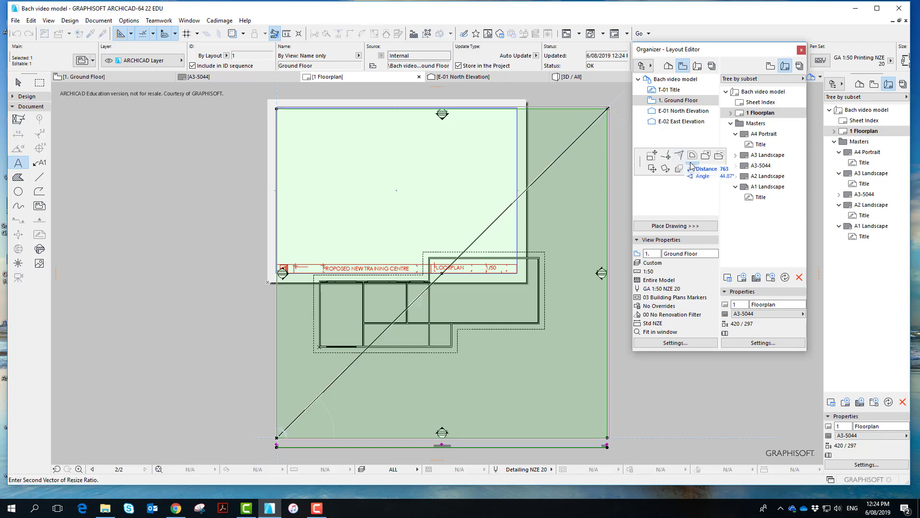
click(621, 181)
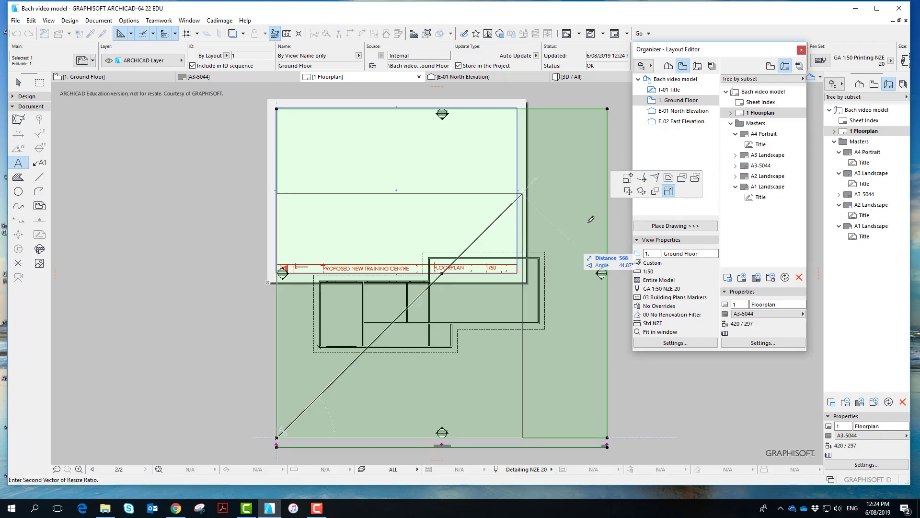
click(564, 235)
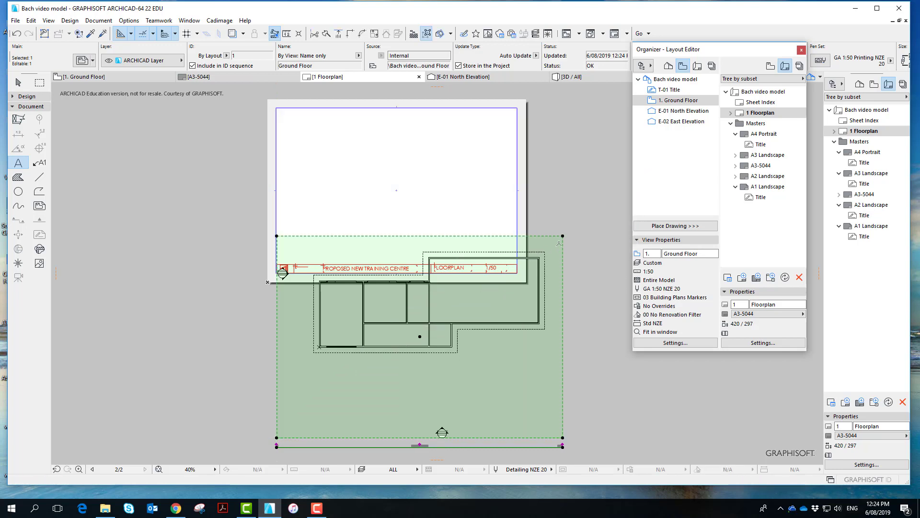
click(563, 436)
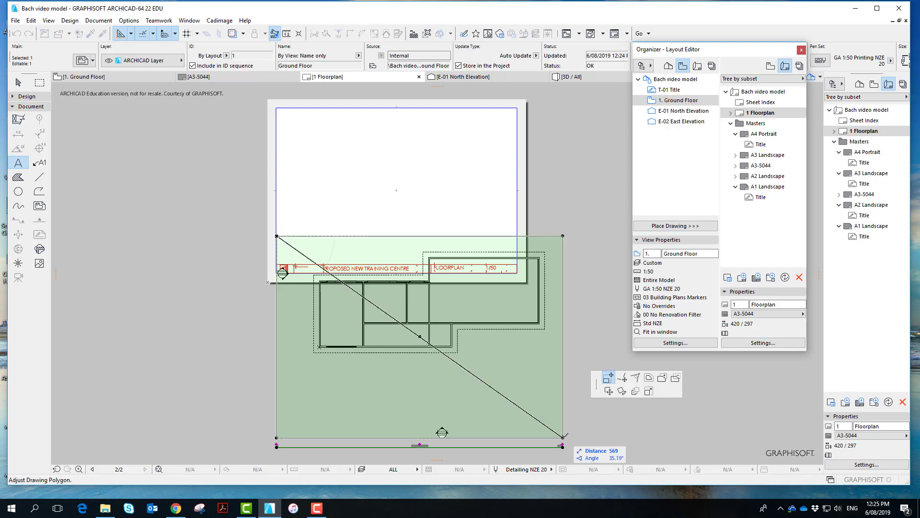
click(609, 378)
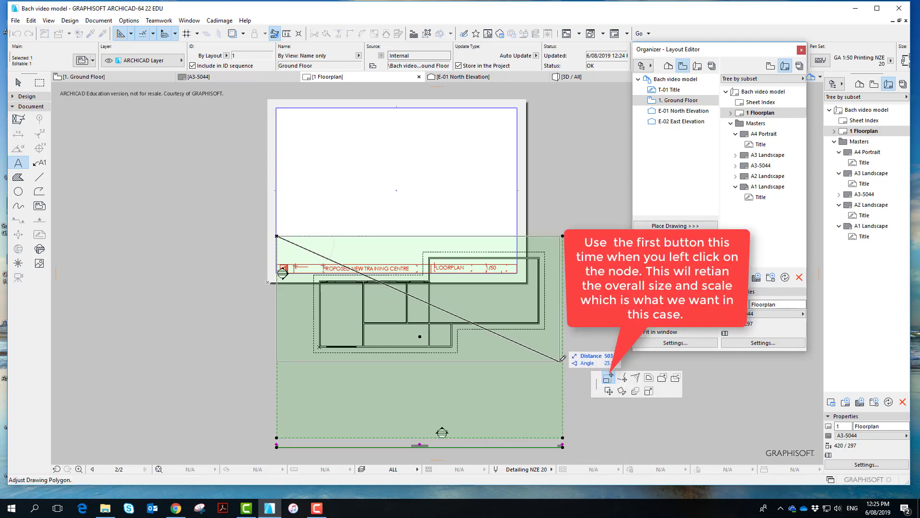
click(559, 360)
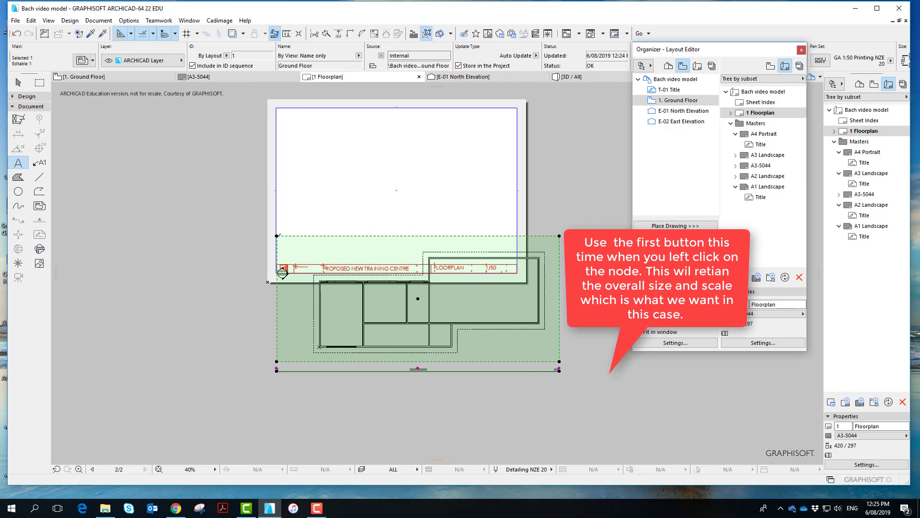
click(277, 236)
click(298, 235)
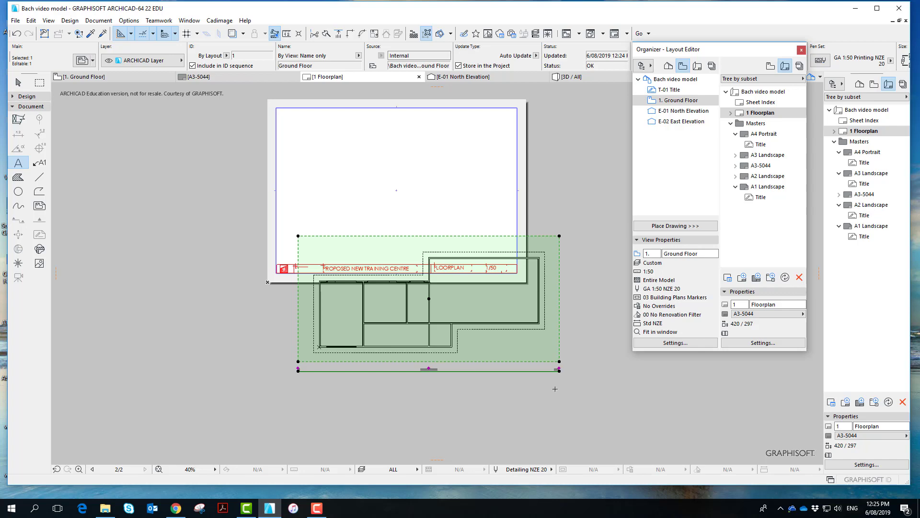
Move the cropped Ground Floor drawing by its centre point onto the centre of the Floorplan sheet
scroll(556, 388, up, 4)
scroll(560, 389, down, 4)
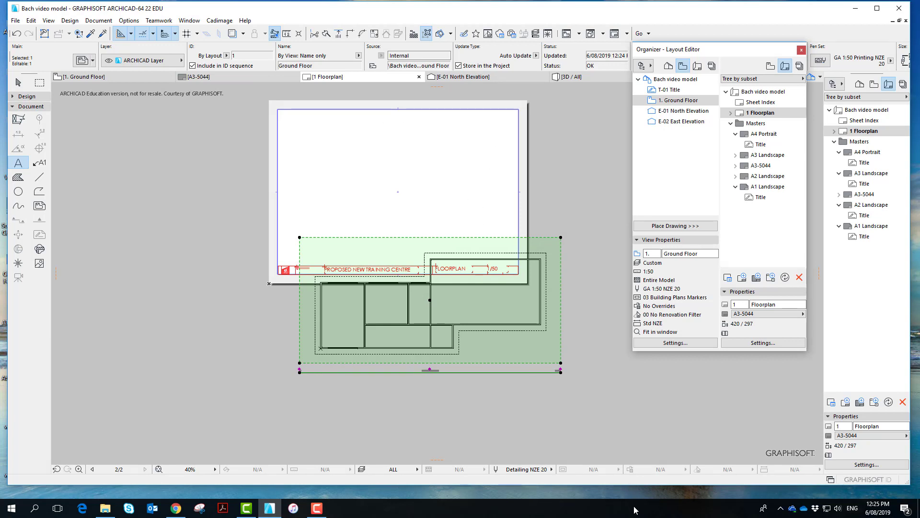
key(ctrl+d)
click(429, 300)
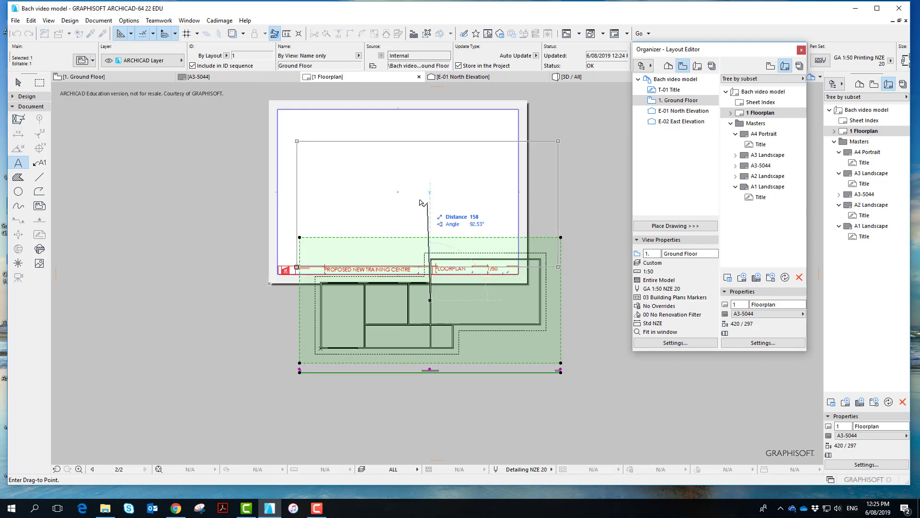
click(397, 193)
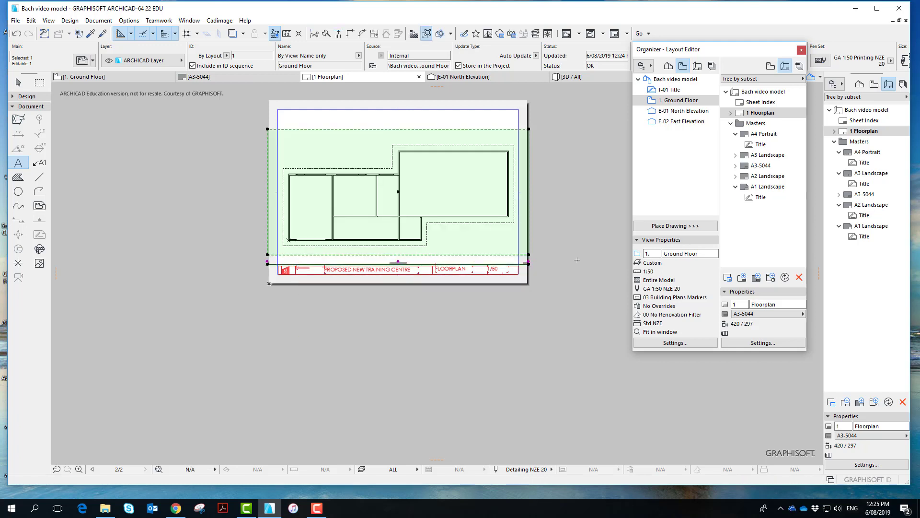
key(Escape)
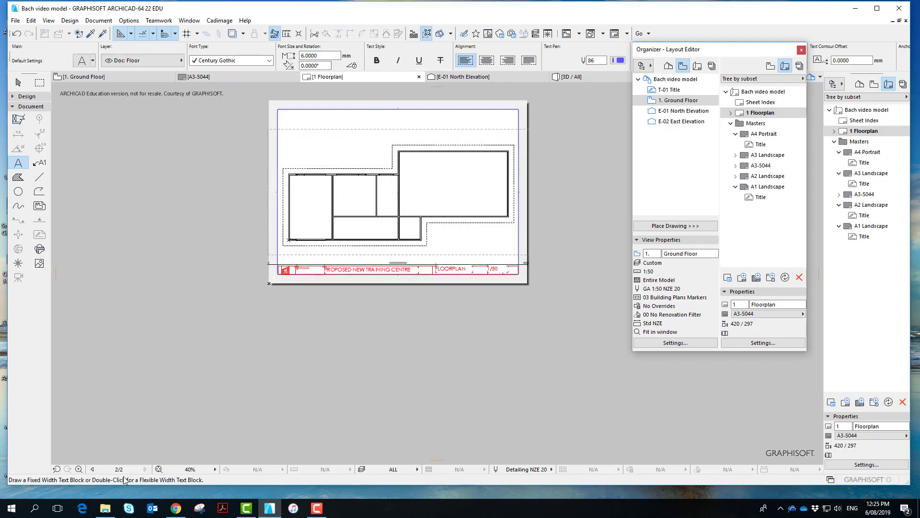
click(159, 469)
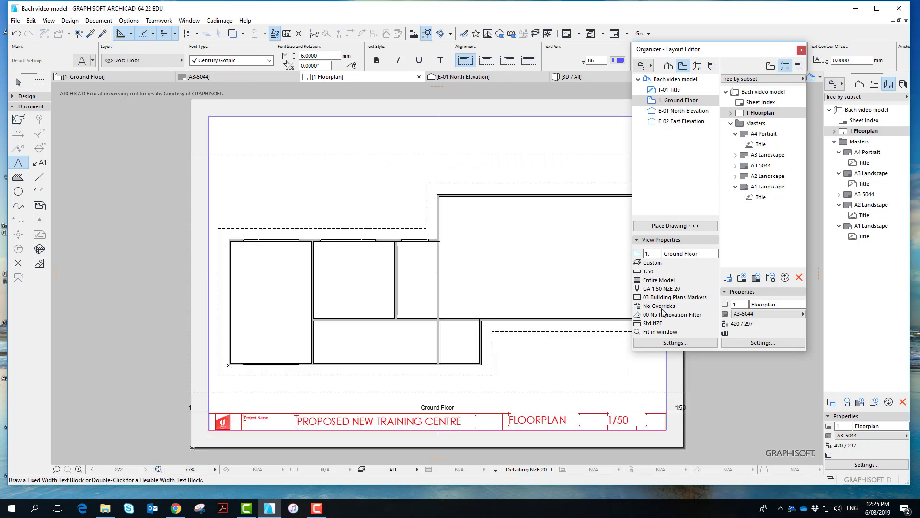
middle_drag(547, 296, 480, 285)
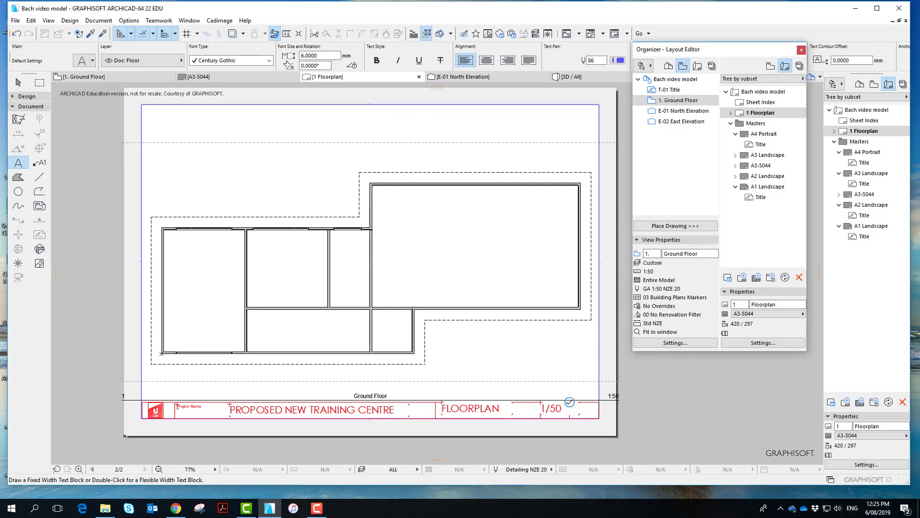
Create a new layout named Elevations based on the A3-5044 master layout
click(742, 278)
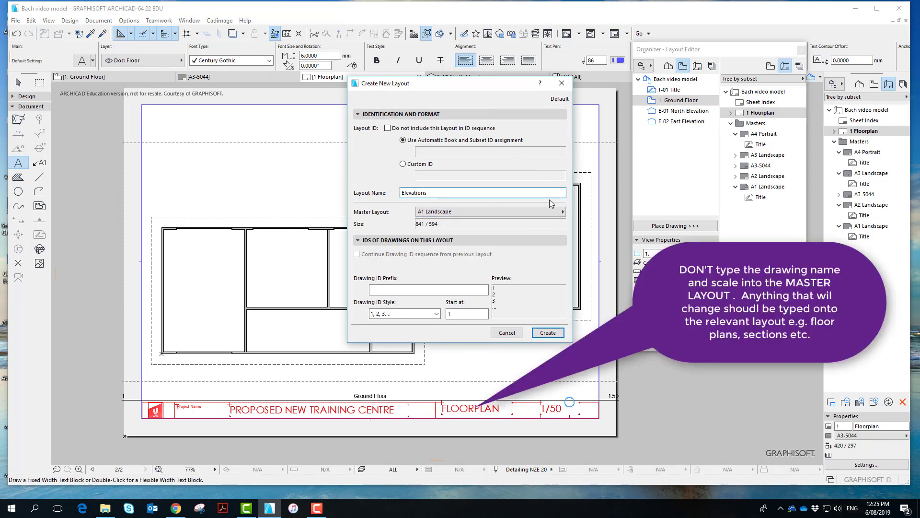
click(531, 211)
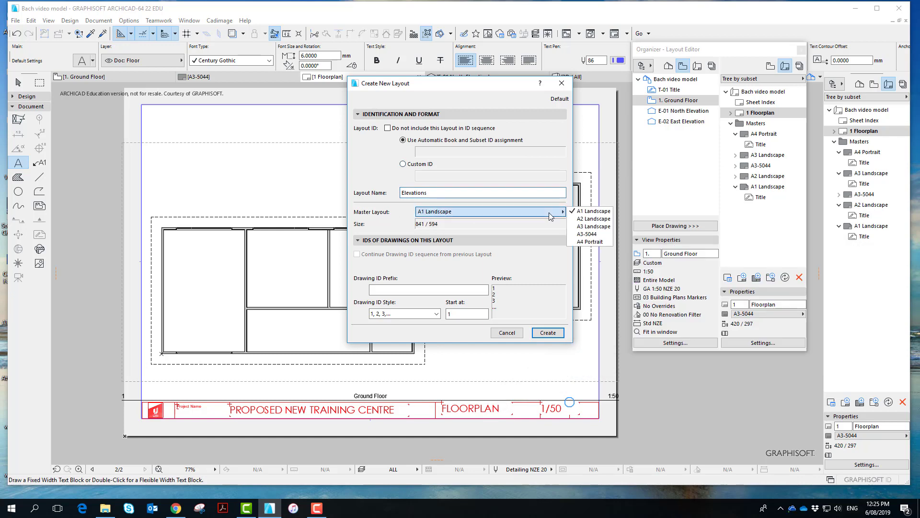
click(590, 233)
click(546, 333)
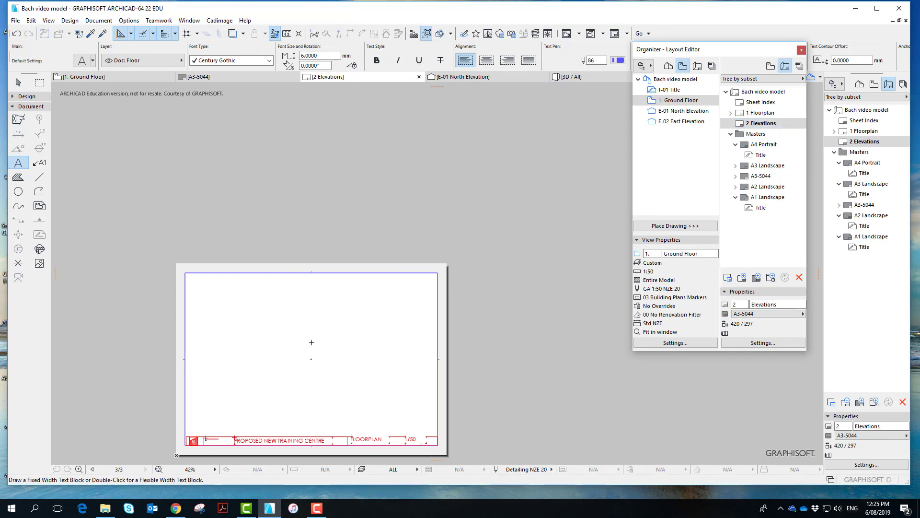
Place the E-01 North Elevation and E-02 East Elevation views together on the Elevations layout
click(685, 110)
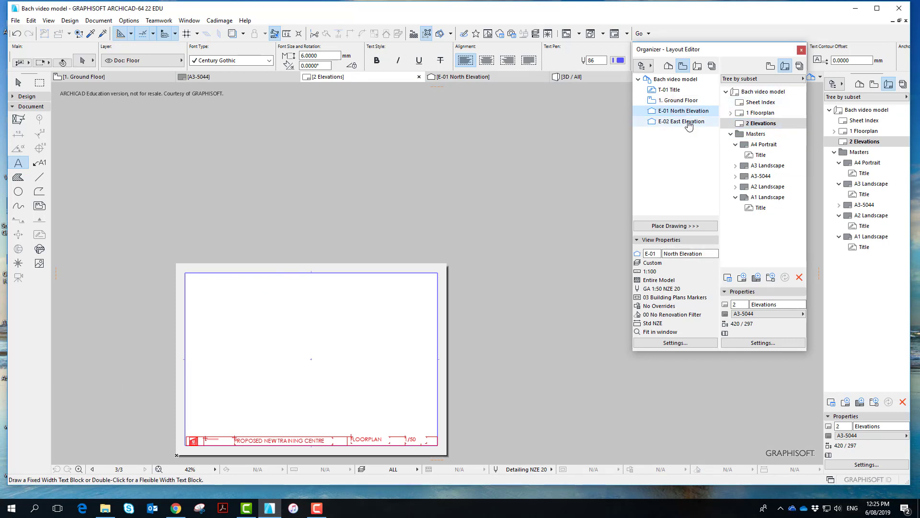
shift+click(688, 122)
drag(689, 123, 740, 126)
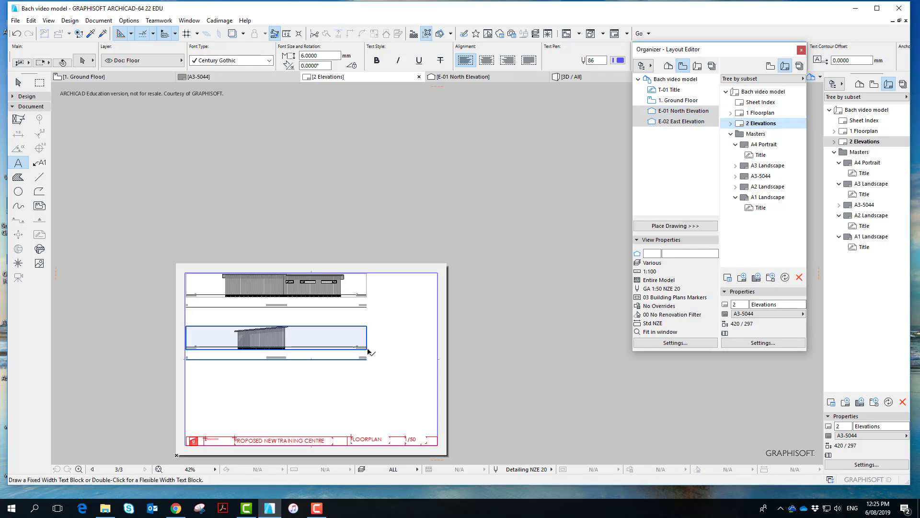
Move the East Elevation drawing to just above the title block and the North Elevation drawing towards the centre of the sheet's upper half
click(369, 351)
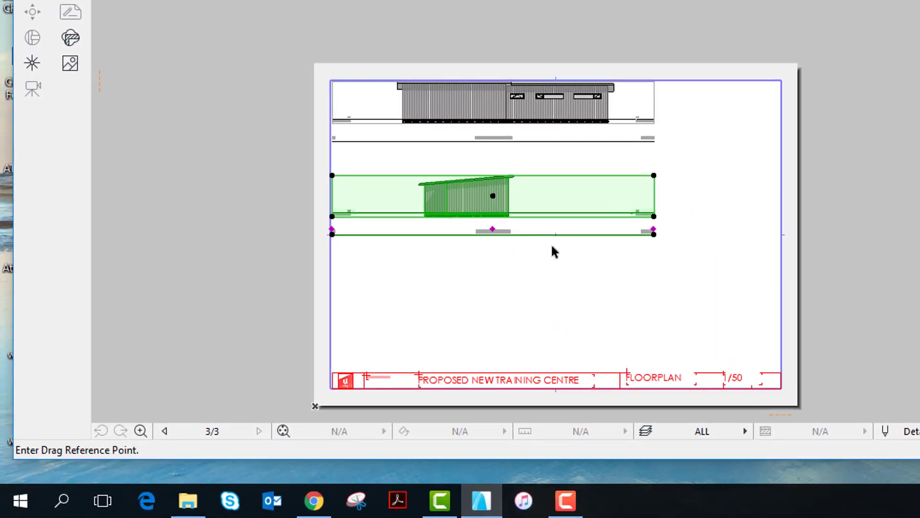
click(493, 196)
click(561, 325)
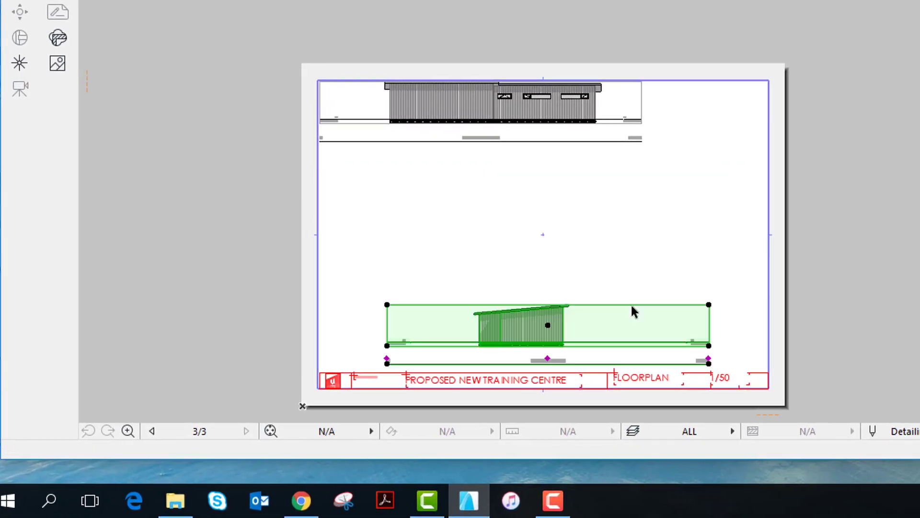
click(685, 201)
shift+click(642, 124)
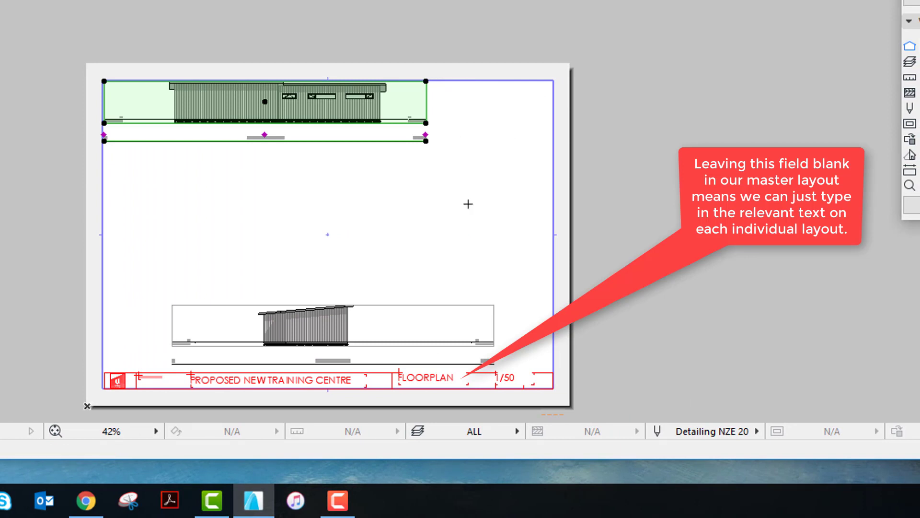
click(265, 102)
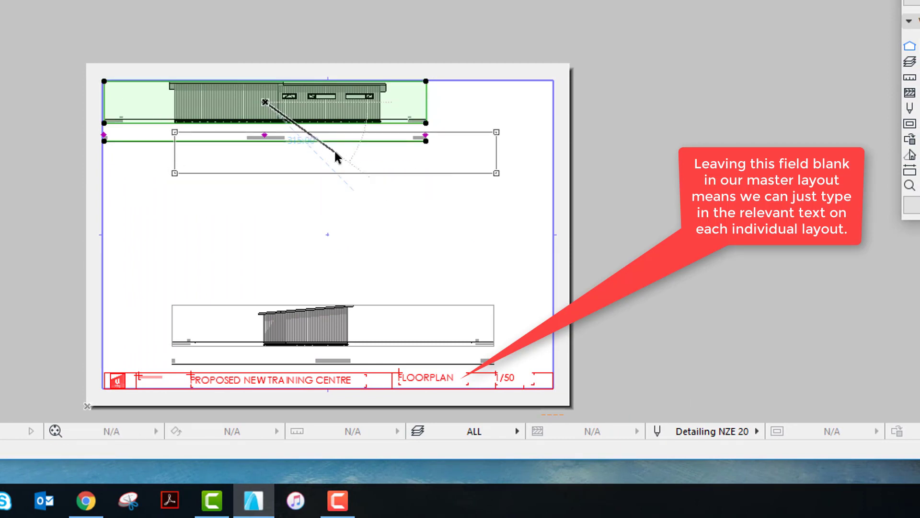
click(335, 152)
Extend the North Elevation drawing's frame upward and slightly outward from its top-right corner without rescaling the drawing
scroll(491, 145, up, 4)
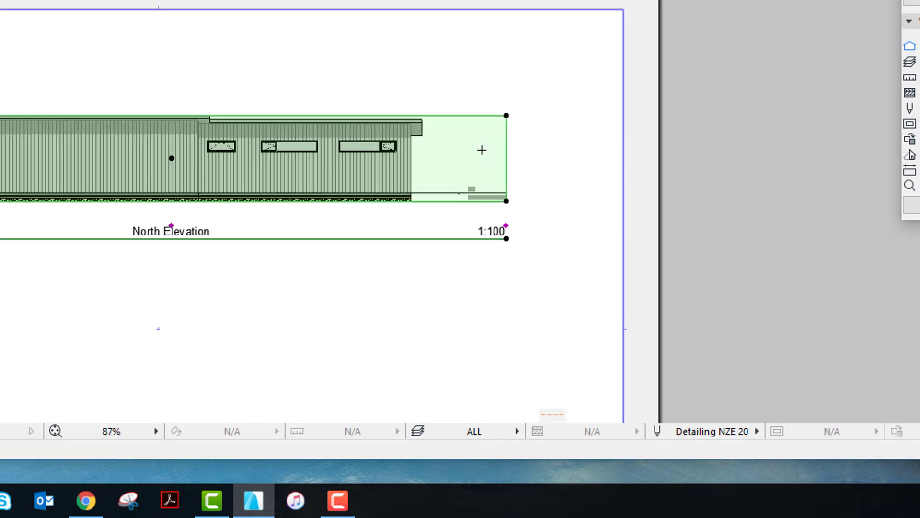
middle_drag(481, 150, 706, 121)
scroll(561, 122, up, 2)
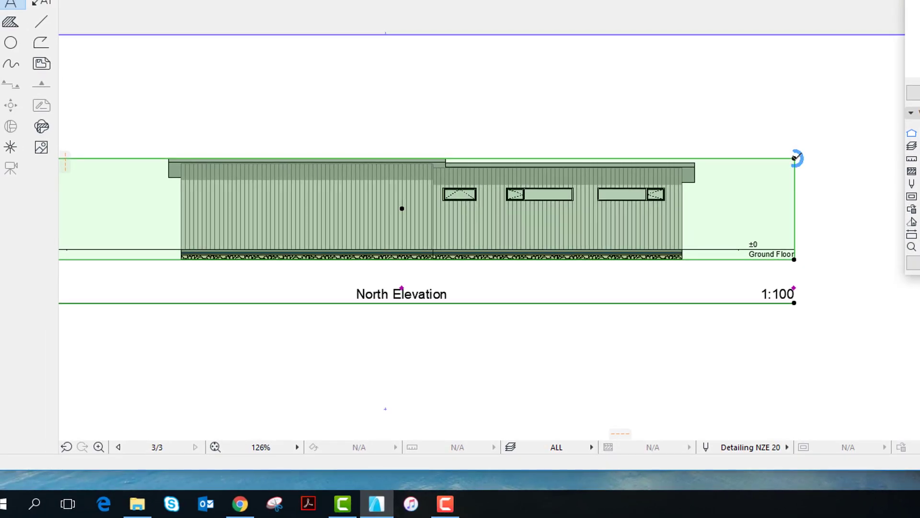
click(765, 77)
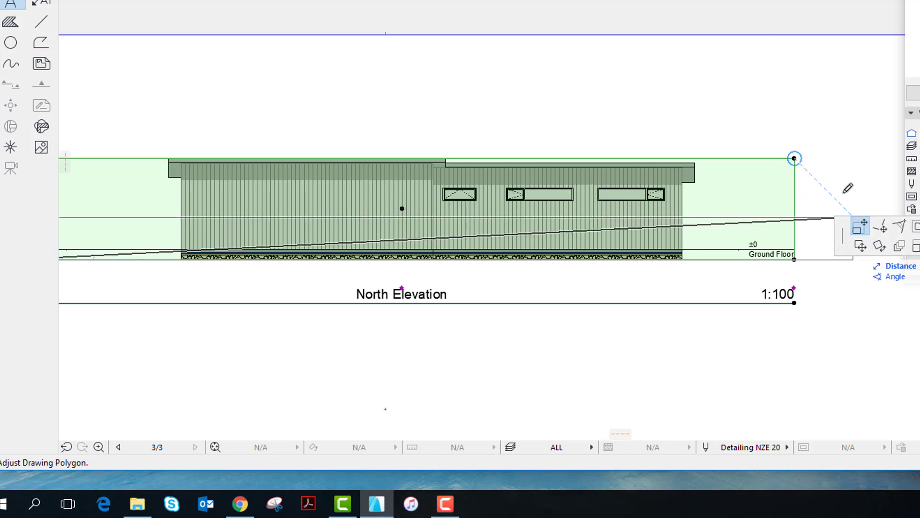
click(805, 123)
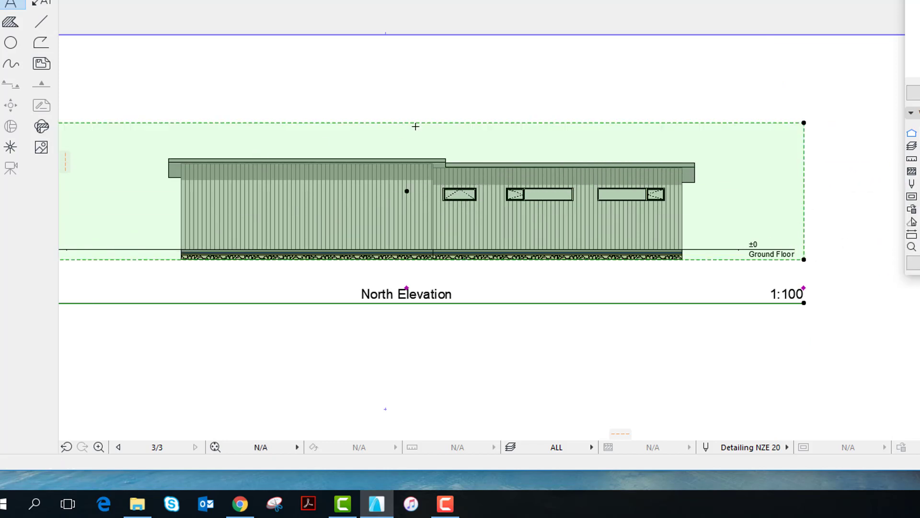
scroll(641, 331, down, 3)
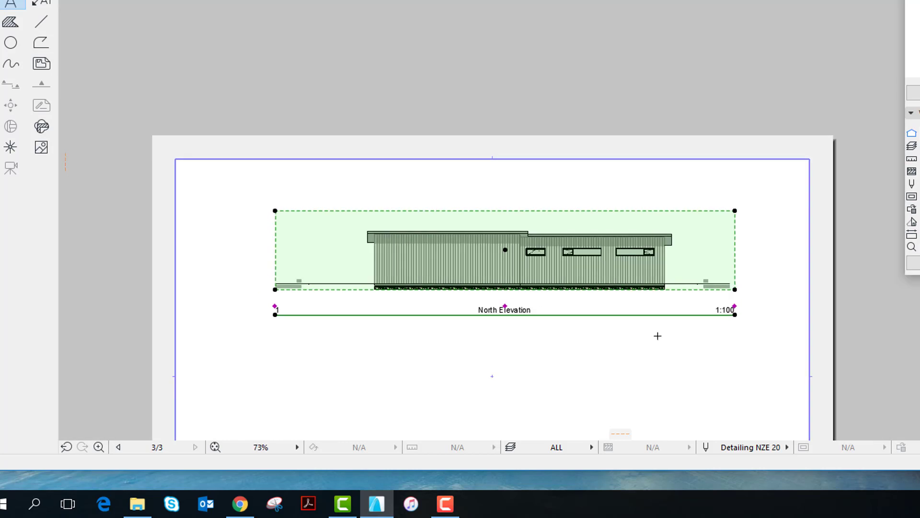
middle_drag(657, 335, 647, 150)
key(Escape)
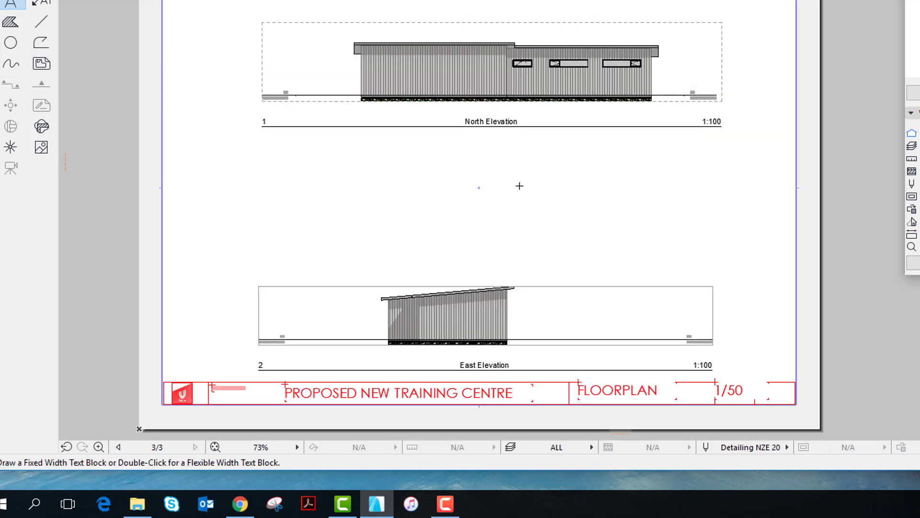
Extend the East Elevation drawing's frame upward and slightly outward from its top-right corner, keeping the drawing's scale
click(717, 289)
click(714, 284)
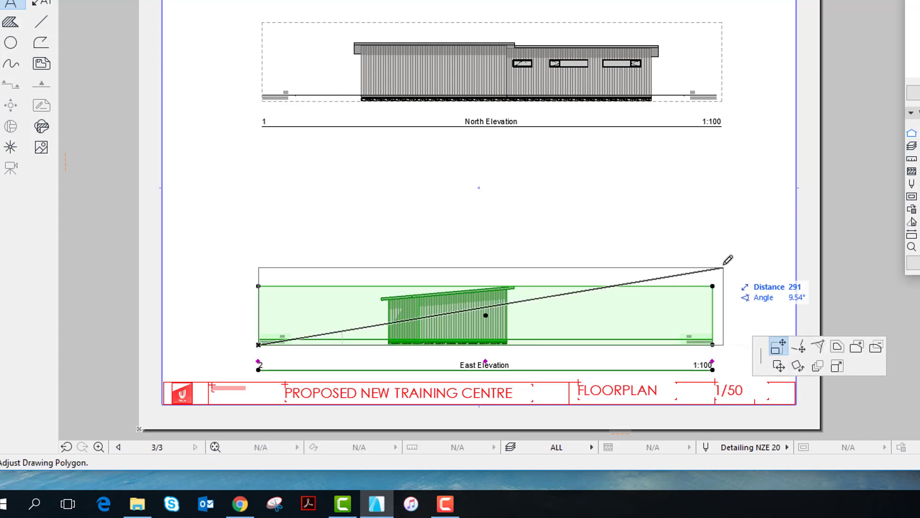
click(722, 265)
key(Escape)
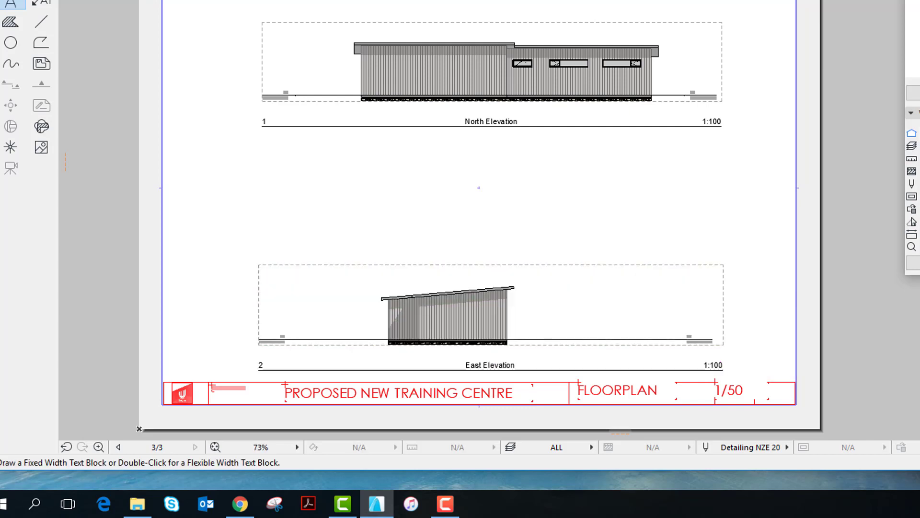